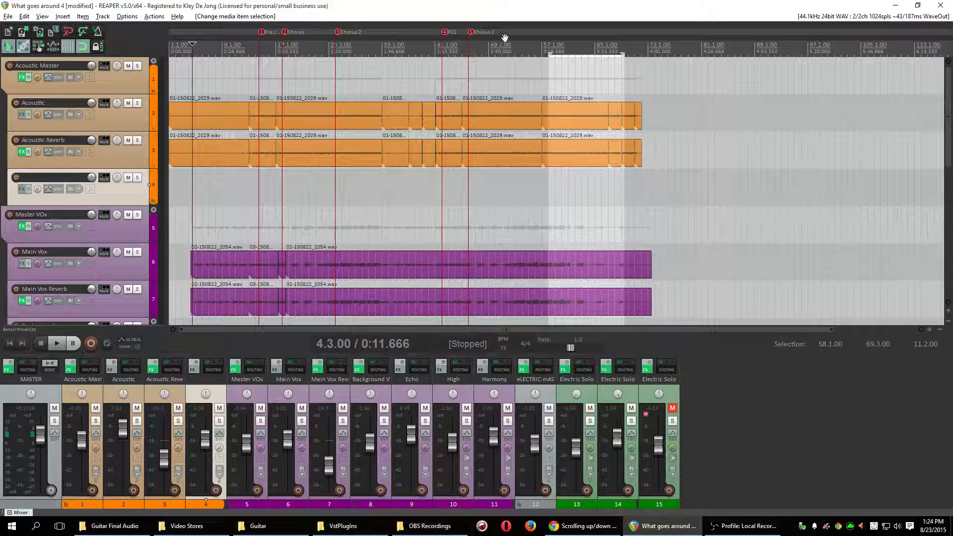
pyautogui.scroll(-3, 340, 177)
pyautogui.scroll(2, 338, 183)
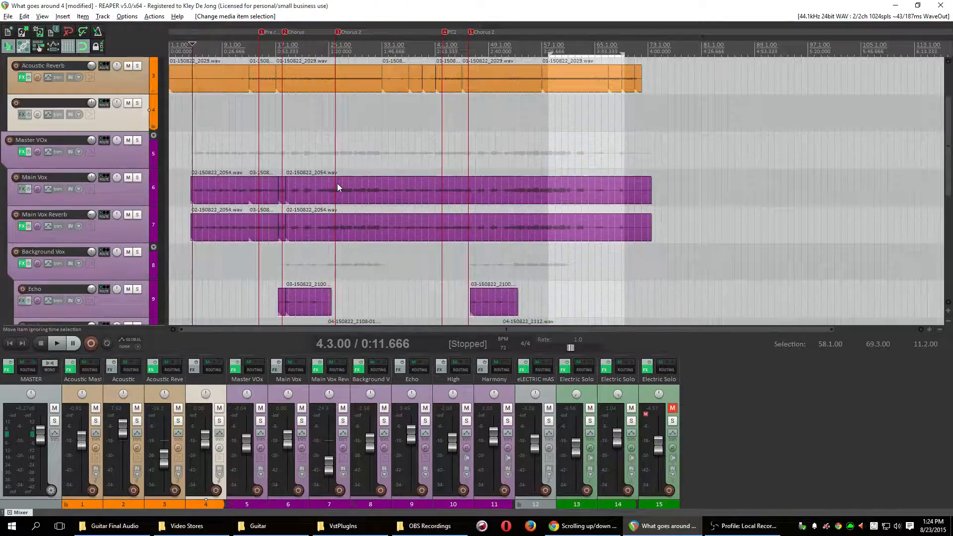
pyautogui.scroll(1, 337, 184)
pyautogui.scroll(-3, 338, 184)
pyautogui.scroll(3, 338, 183)
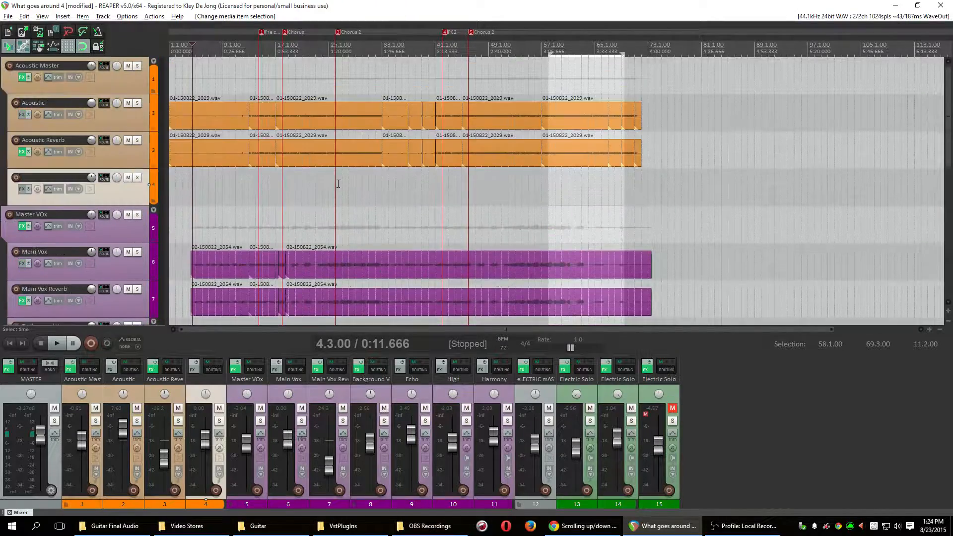
pyautogui.scroll(-3, 337, 184)
pyautogui.scroll(2, 337, 184)
pyautogui.scroll(3, 337, 183)
pyautogui.scroll(-6, 338, 184)
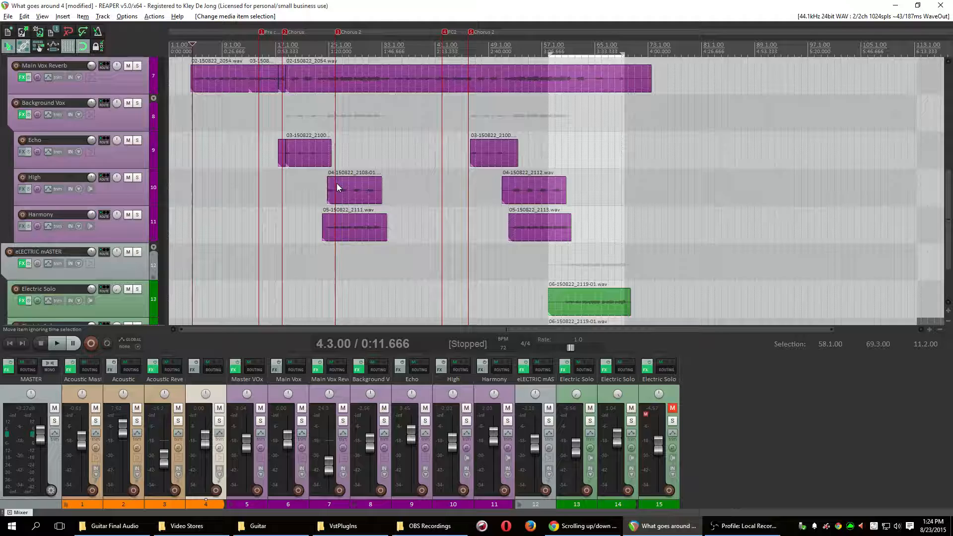
pyautogui.scroll(-3, 337, 183)
pyautogui.scroll(7, 334, 185)
pyautogui.scroll(2, 335, 185)
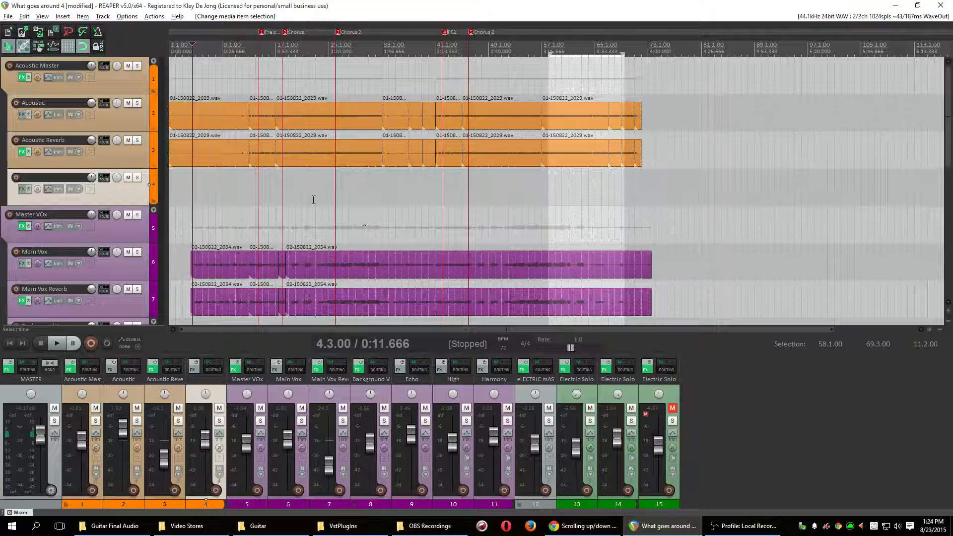
pyautogui.scroll(3, 315, 202)
pyautogui.scroll(2, 315, 201)
pyautogui.scroll(2, 315, 202)
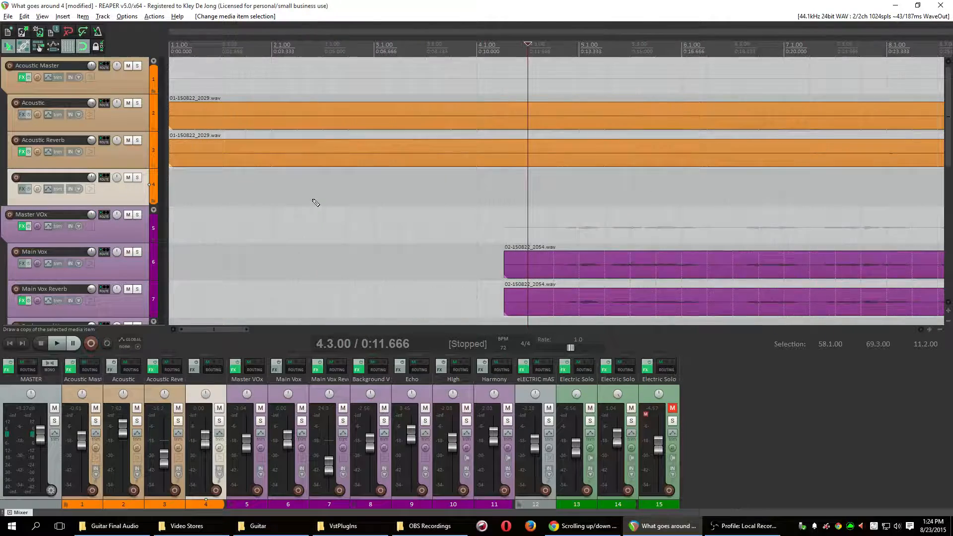
pyautogui.scroll(-1, 315, 202)
pyautogui.scroll(-1, 316, 203)
pyautogui.scroll(-2, 315, 204)
pyautogui.scroll(-3, 314, 207)
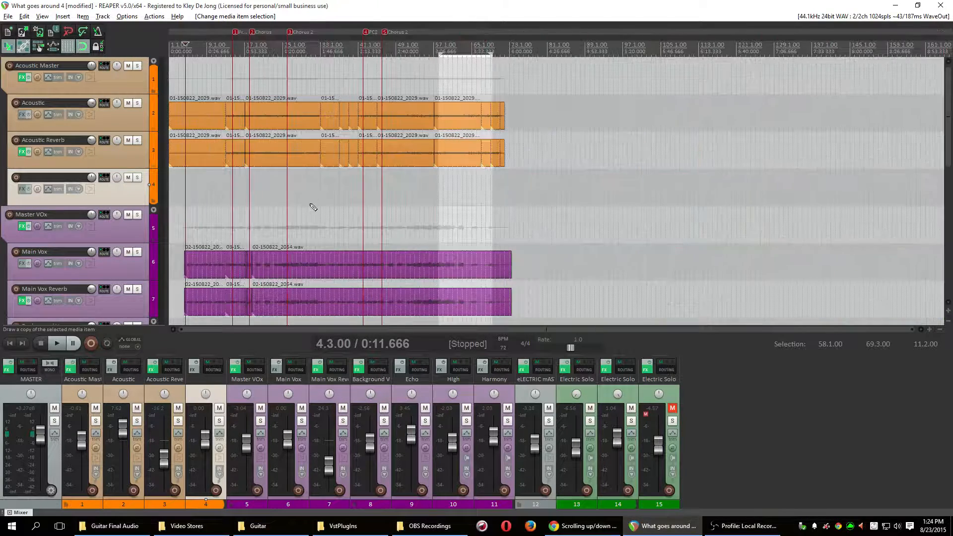
pyautogui.scroll(1, 313, 208)
# Filter the action list for 'scroll vertical' and select 'View: Scroll vertically (MIDI CC relative/mousewheel)'.
pyautogui.click(155, 16)
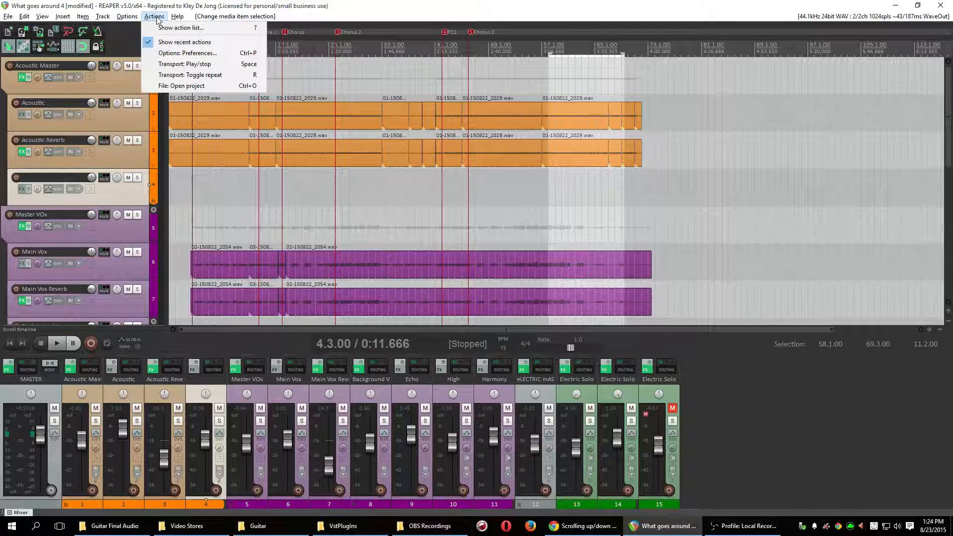
pyautogui.click(172, 28)
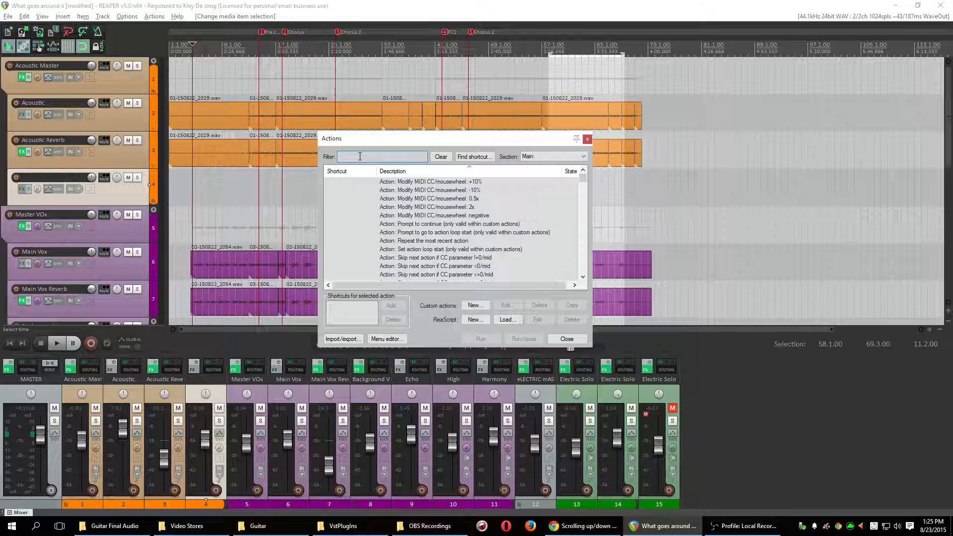
pyautogui.write('scroll h')
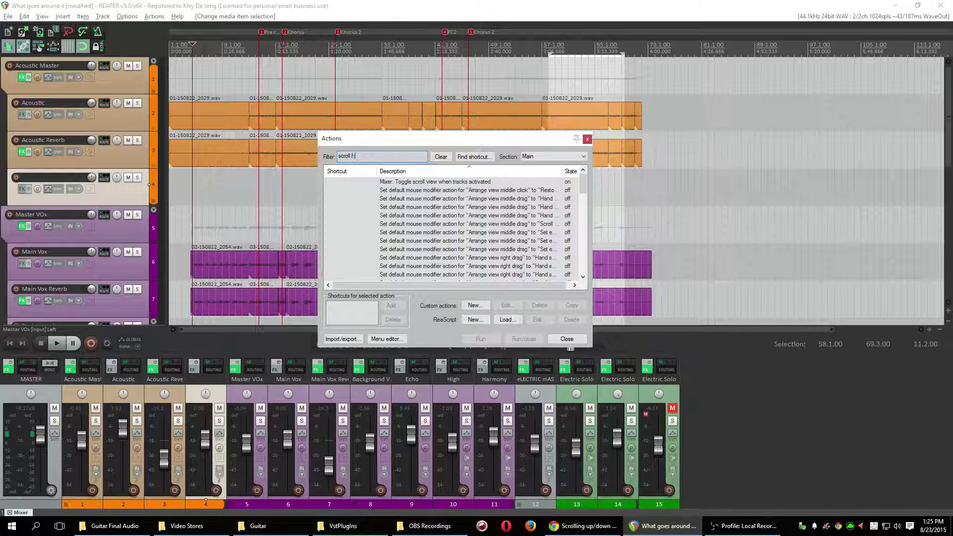
pyautogui.press('BackSpace')
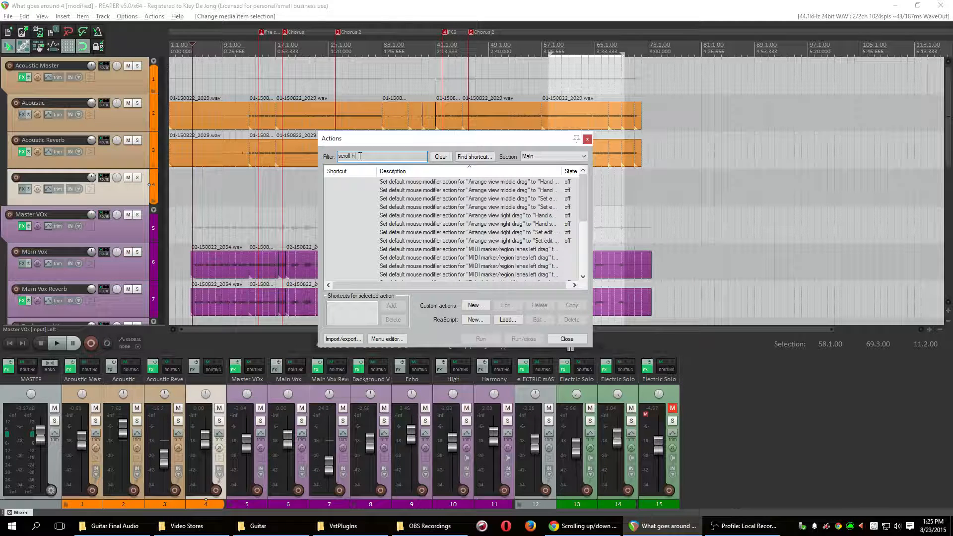
pyautogui.write('vertical')
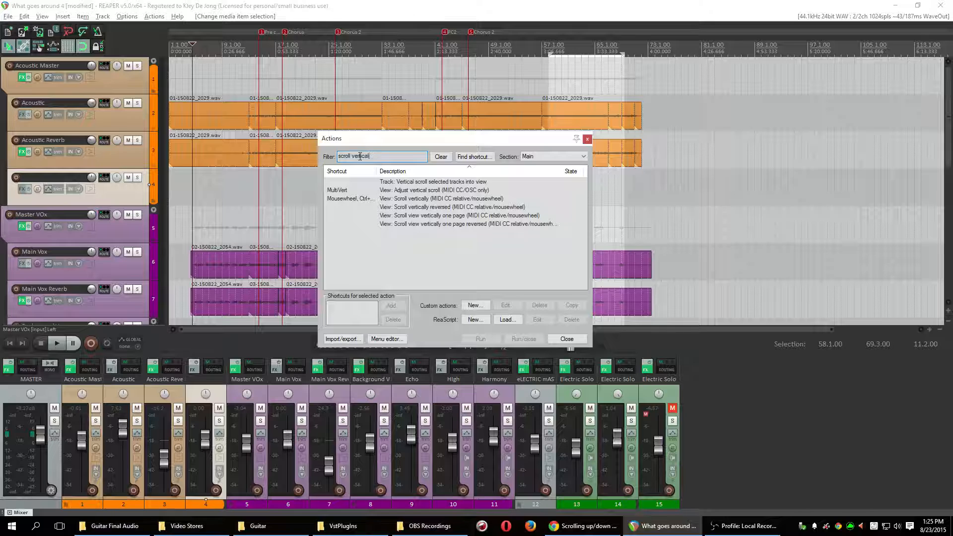
pyautogui.click(419, 193)
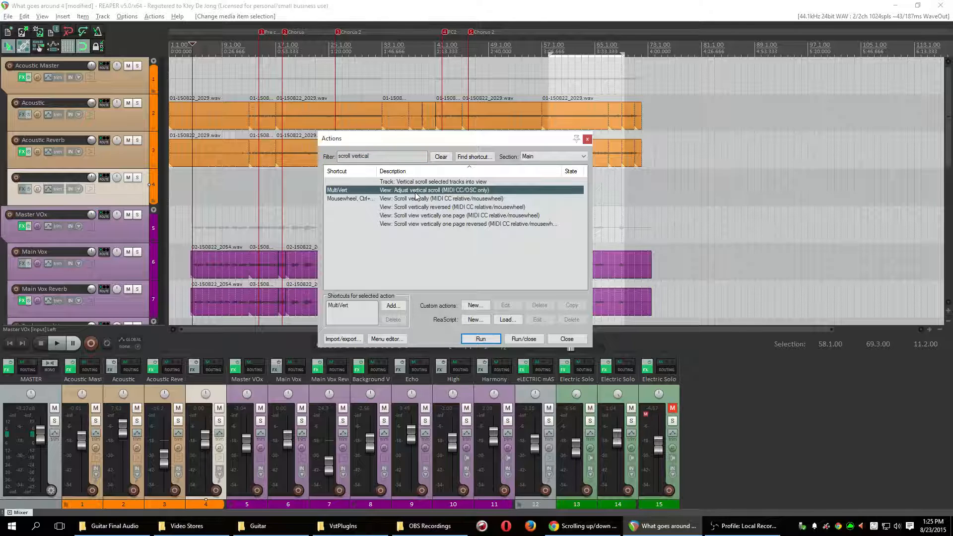
pyautogui.click(423, 200)
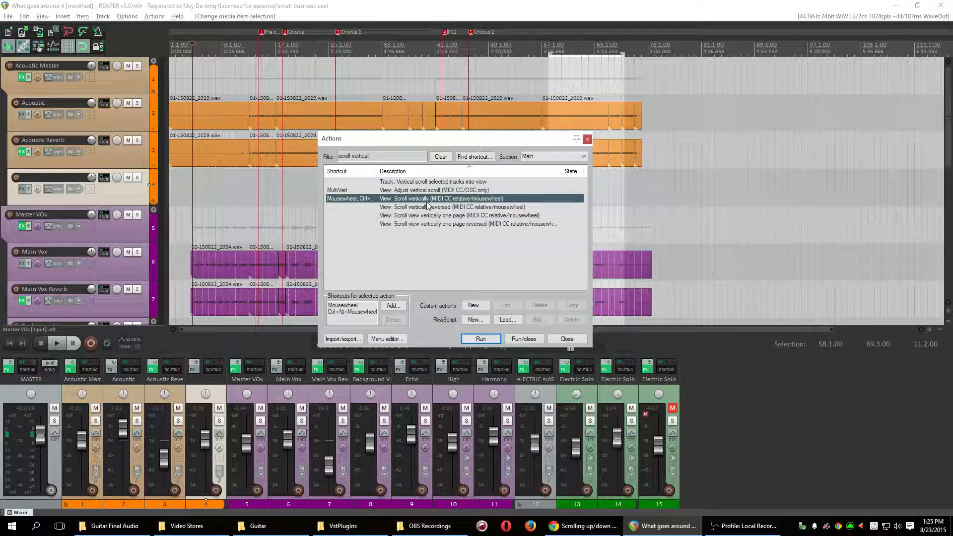
# Highlight the 'Scroll vertically (MIDI CC relative/mousewheel)' name in the forum post and return to REAPER.
pyautogui.click(571, 524)
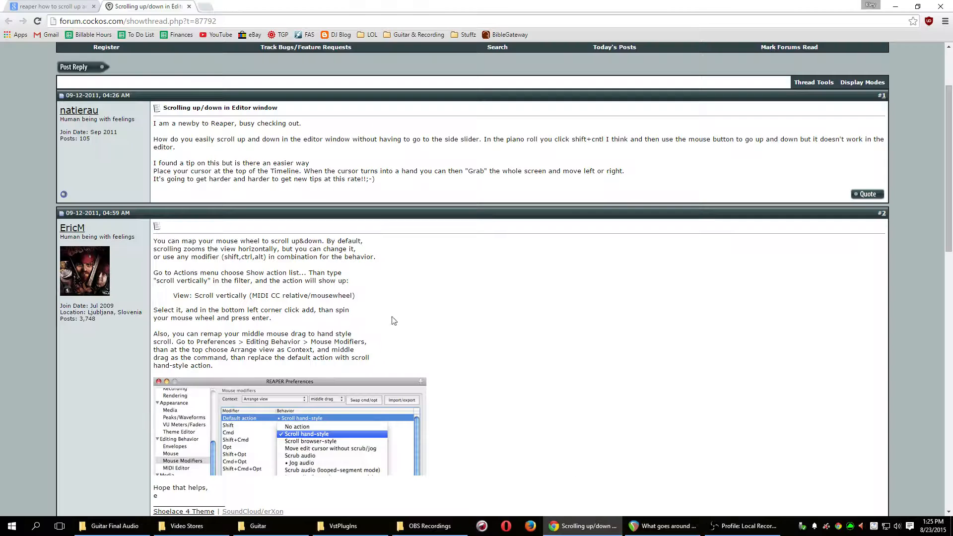
pyautogui.moveTo(356, 296); pyautogui.dragTo(193, 295)
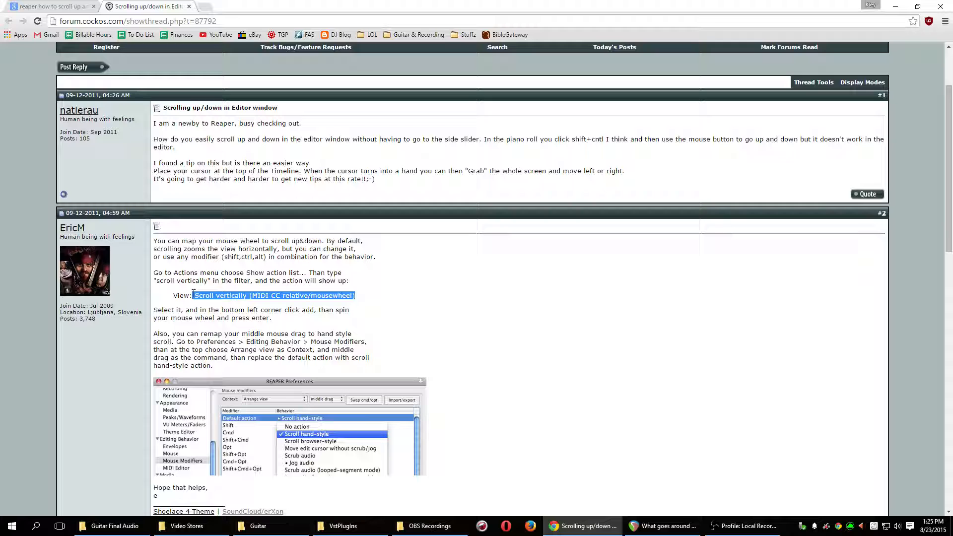
pyautogui.click(745, 526)
pyautogui.click(667, 526)
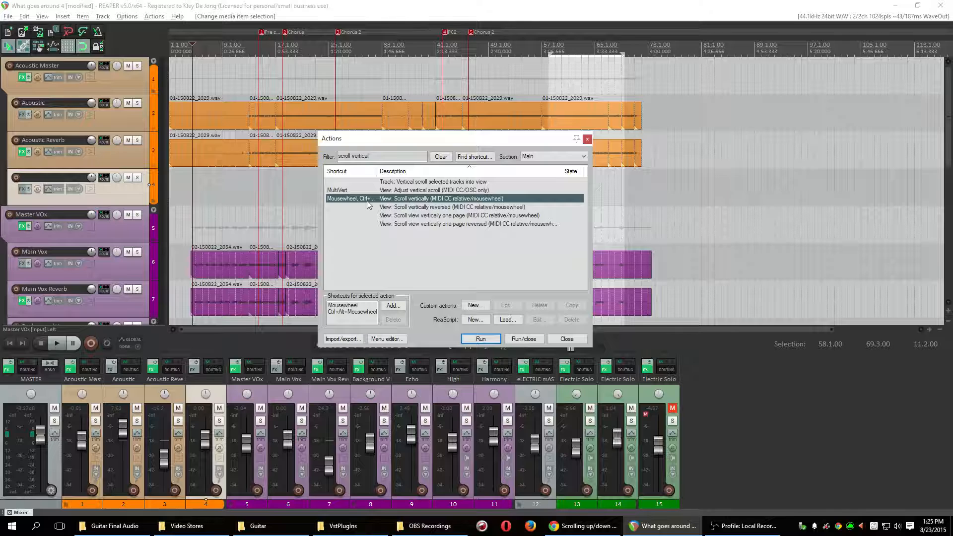
# Assign the mousewheel as a shortcut to Scroll vertically, then refilter the actions for 'zoom horizontally'.
pyautogui.click(394, 307)
pyautogui.scroll(-1, 495, 240)
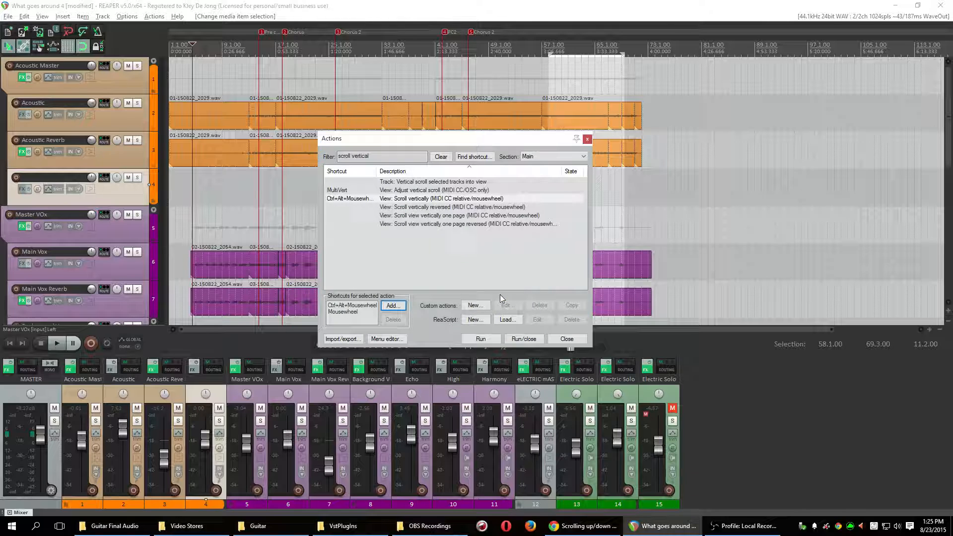
pyautogui.click(502, 295)
pyautogui.moveTo(393, 157); pyautogui.dragTo(310, 158)
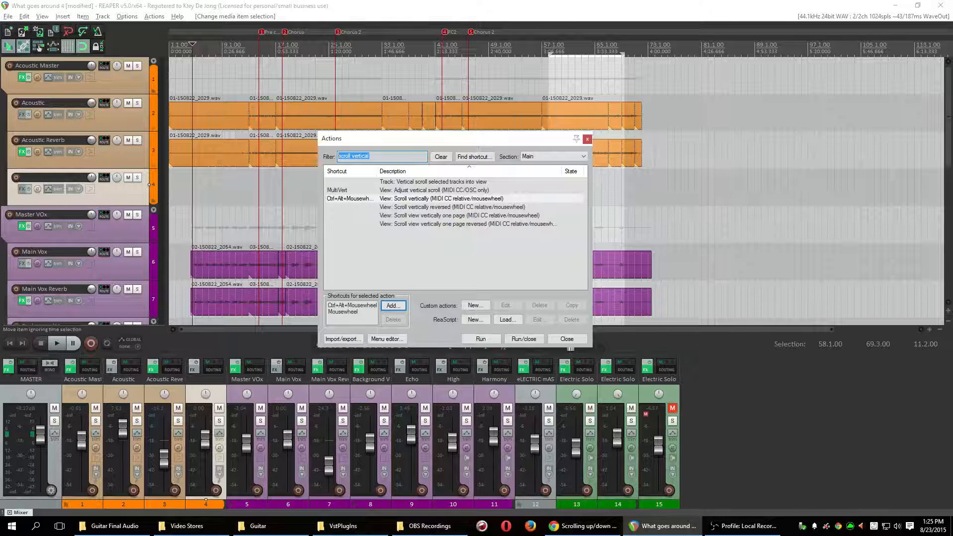
pyautogui.write('zoom horizon')
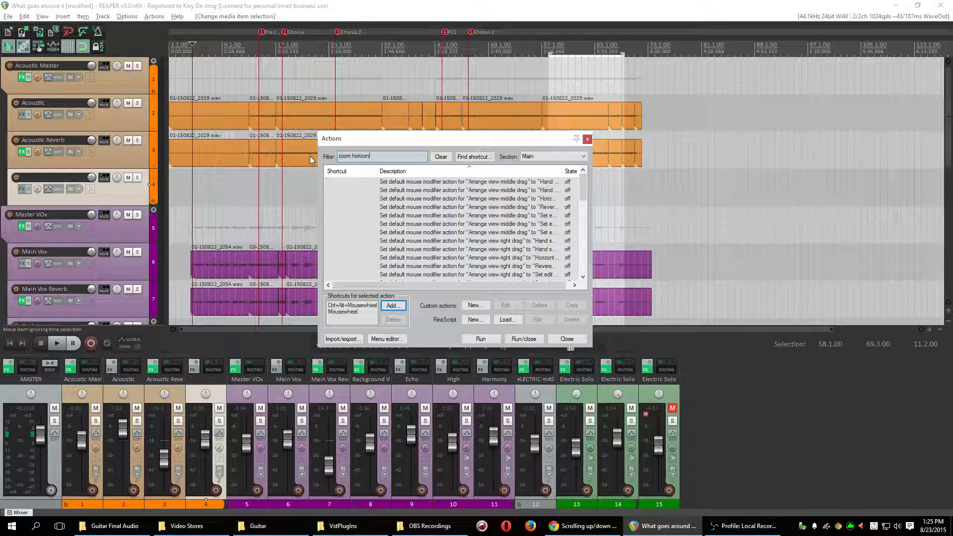
pyautogui.write('tal')
pyautogui.write('ly')
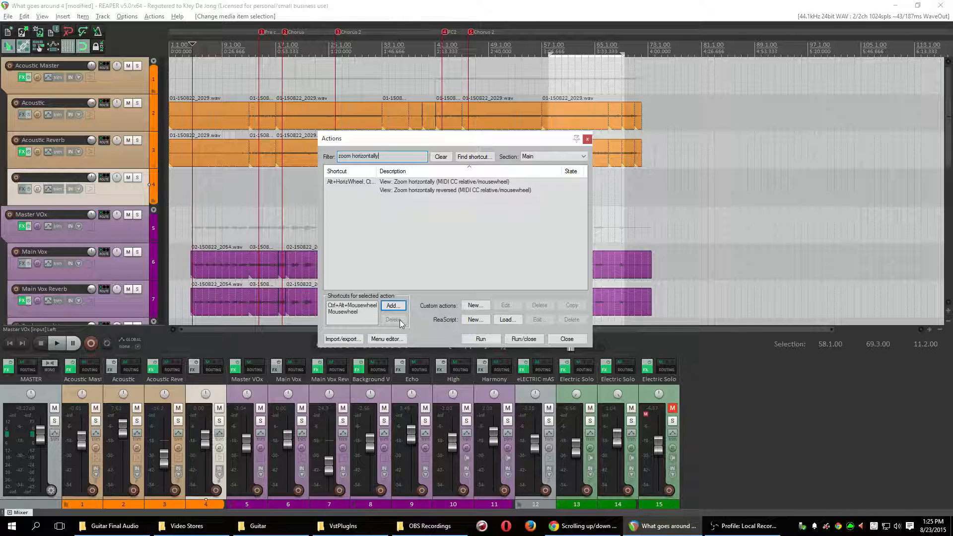
# Close the action list and dismiss the Actions menu without choosing anything.
pyautogui.click(566, 340)
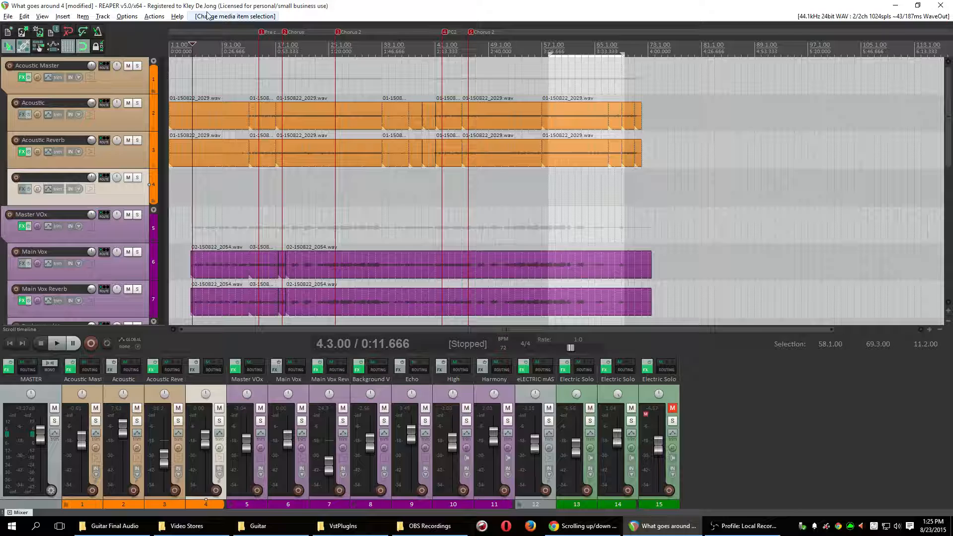
pyautogui.click(155, 16)
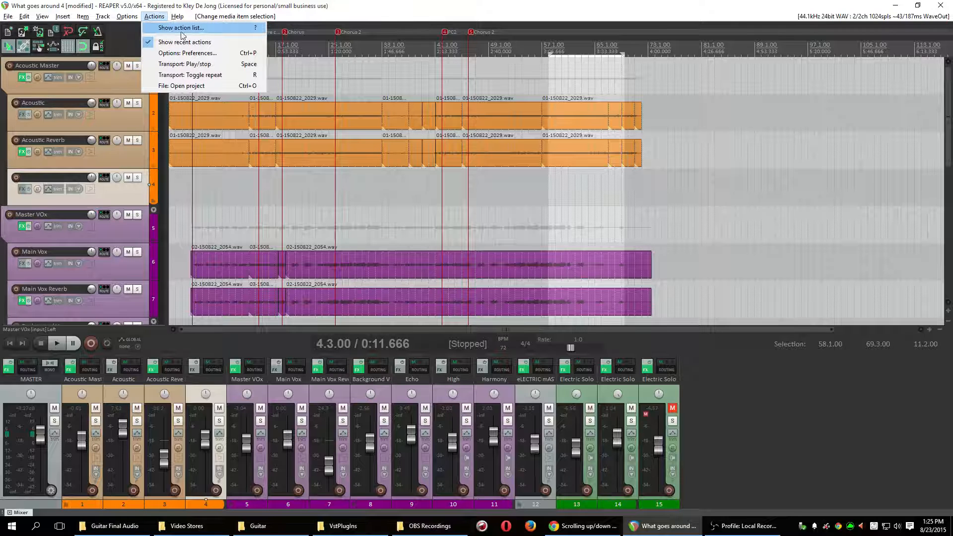
pyautogui.click(312, 6)
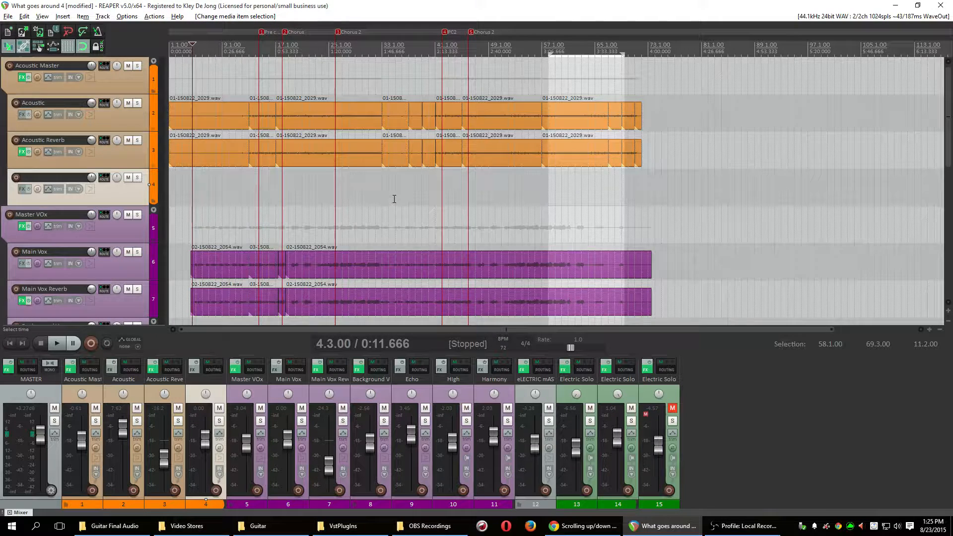
pyautogui.scroll(-4, 395, 199)
pyautogui.scroll(3, 393, 197)
pyautogui.scroll(1, 392, 194)
pyautogui.scroll(2, 392, 194)
pyautogui.scroll(-2, 391, 195)
pyautogui.press('alt')
# Place the edit cursor at bar 31, select eLECTRIC mASTER and scroll the track list to the top.
pyautogui.click(368, 200)
pyautogui.scroll(-3, 368, 200)
pyautogui.scroll(-3, 368, 201)
pyautogui.scroll(3, 368, 201)
pyautogui.scroll(3, 369, 206)
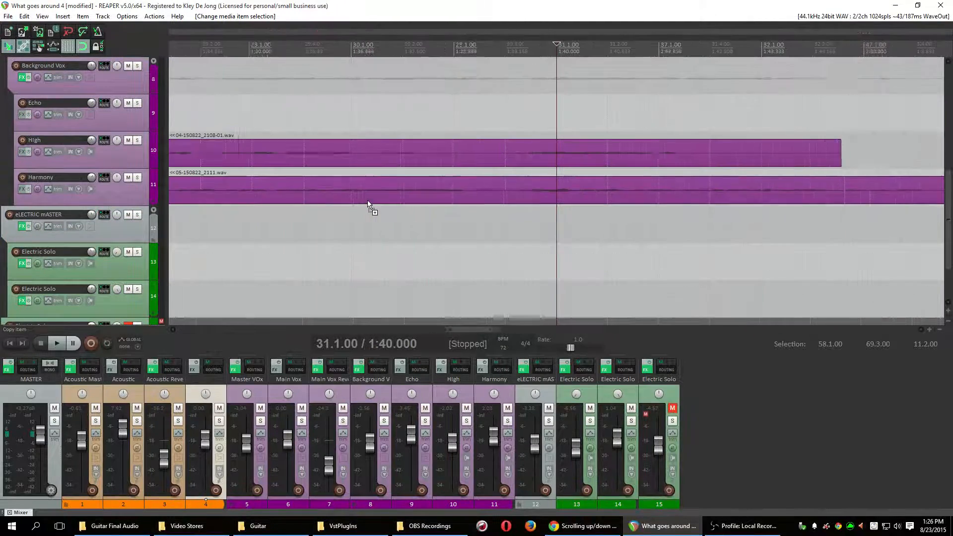
pyautogui.scroll(-2, 369, 206)
pyautogui.scroll(2, 368, 206)
pyautogui.scroll(2, 369, 206)
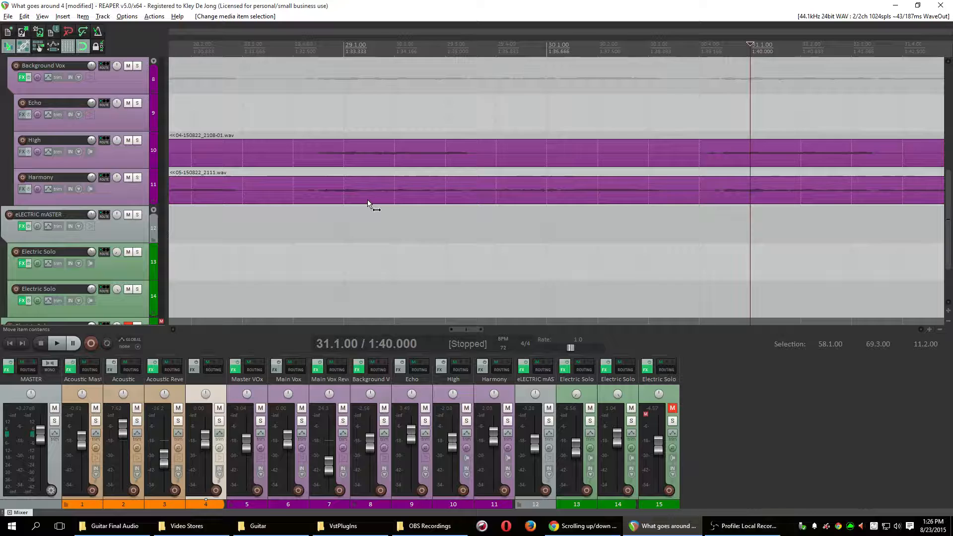
pyautogui.hscroll(-2, 366, 205)
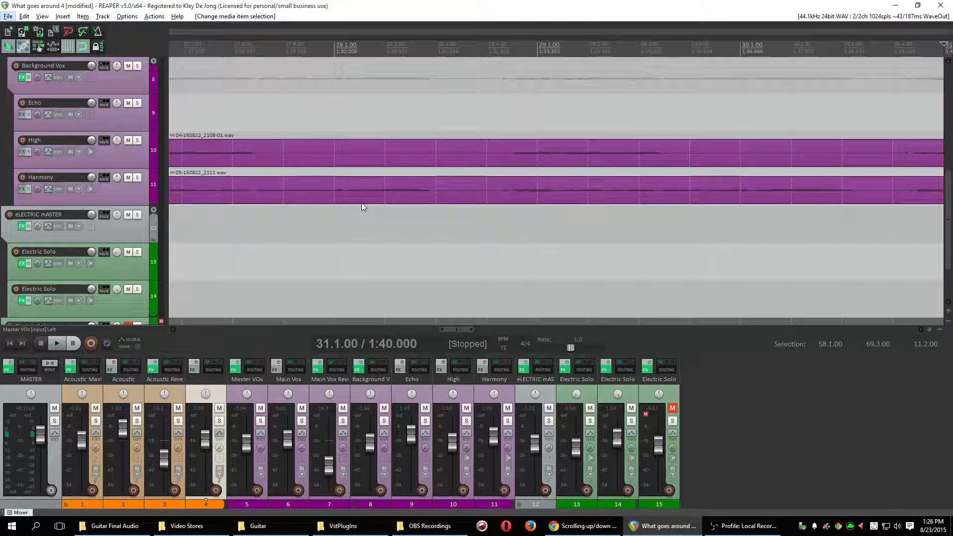
pyautogui.click(346, 216)
pyautogui.scroll(-3, 346, 217)
pyautogui.scroll(-3, 347, 218)
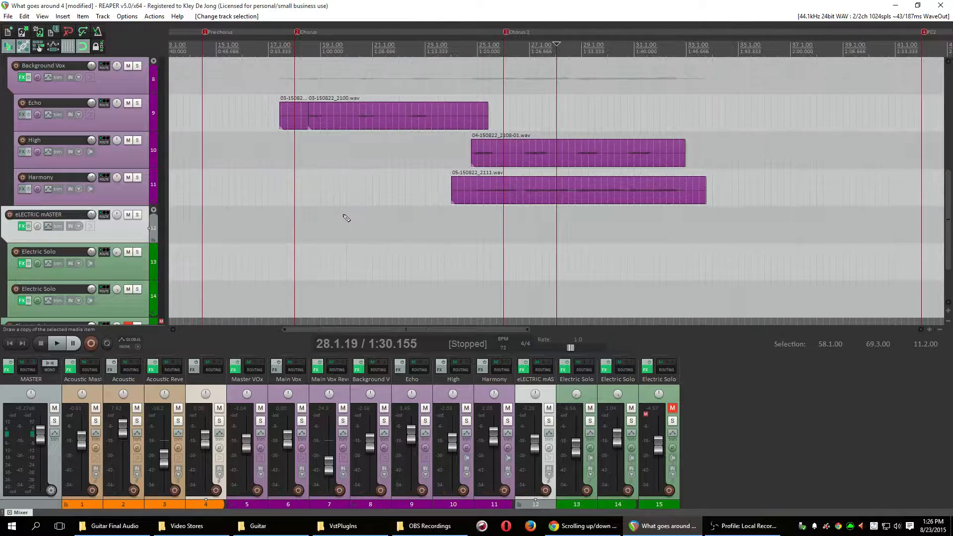
pyautogui.scroll(-3, 346, 217)
pyautogui.scroll(-3, 345, 216)
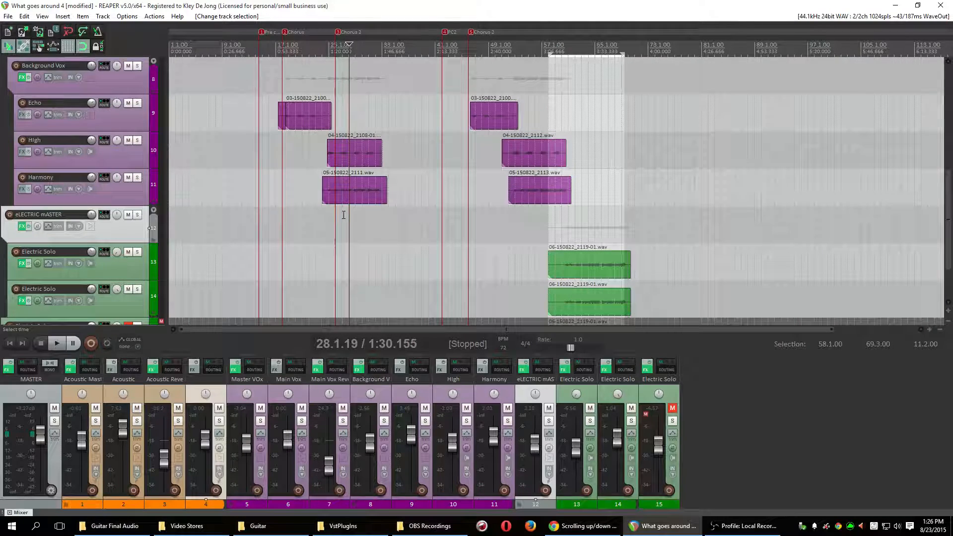
pyautogui.moveTo(943, 263); pyautogui.dragTo(942, 138)
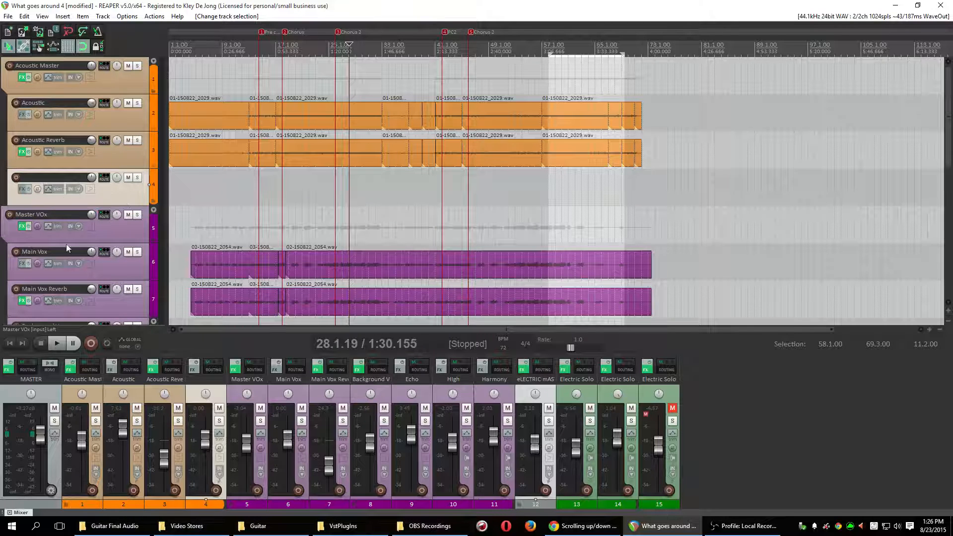
pyautogui.click(171, 109)
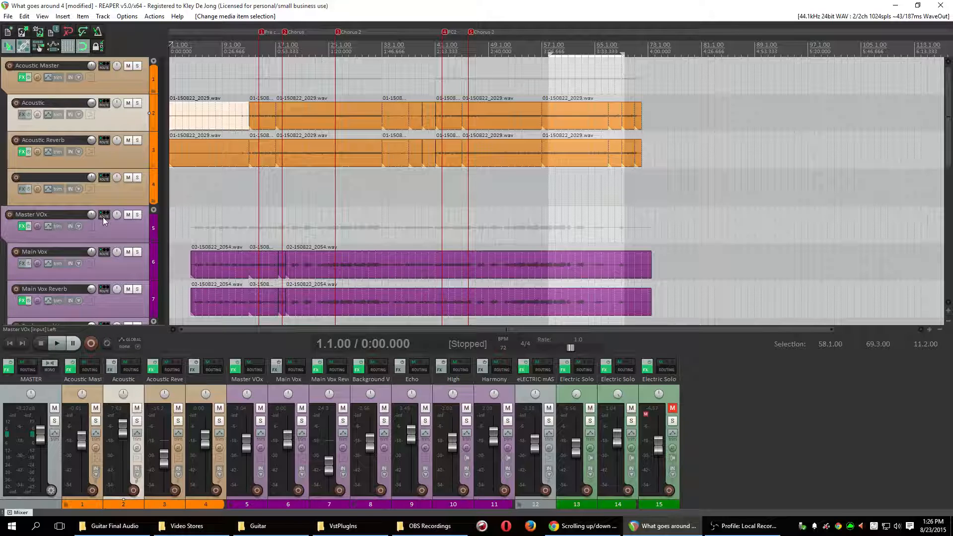
pyautogui.scroll(-4, 827, 267)
pyautogui.scroll(-3, 827, 267)
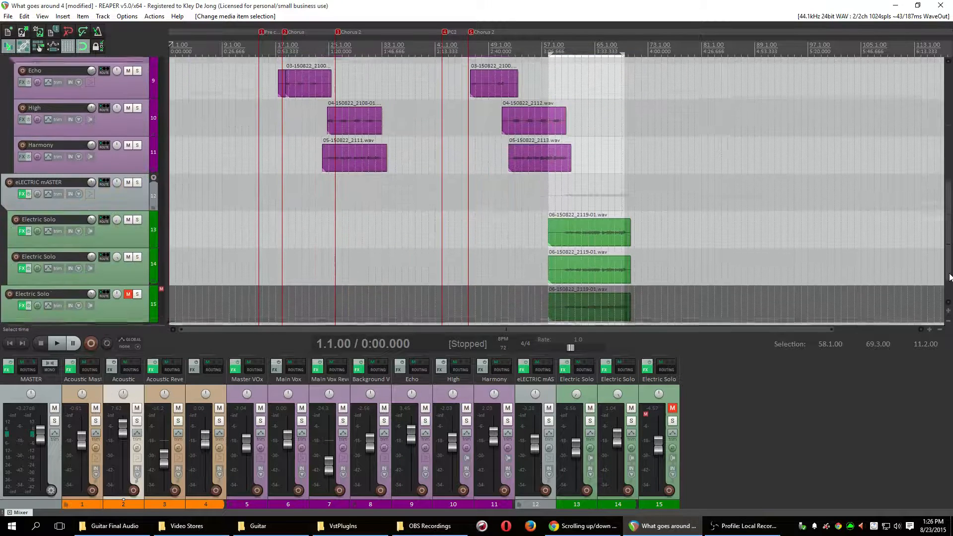
pyautogui.scroll(-2, 827, 267)
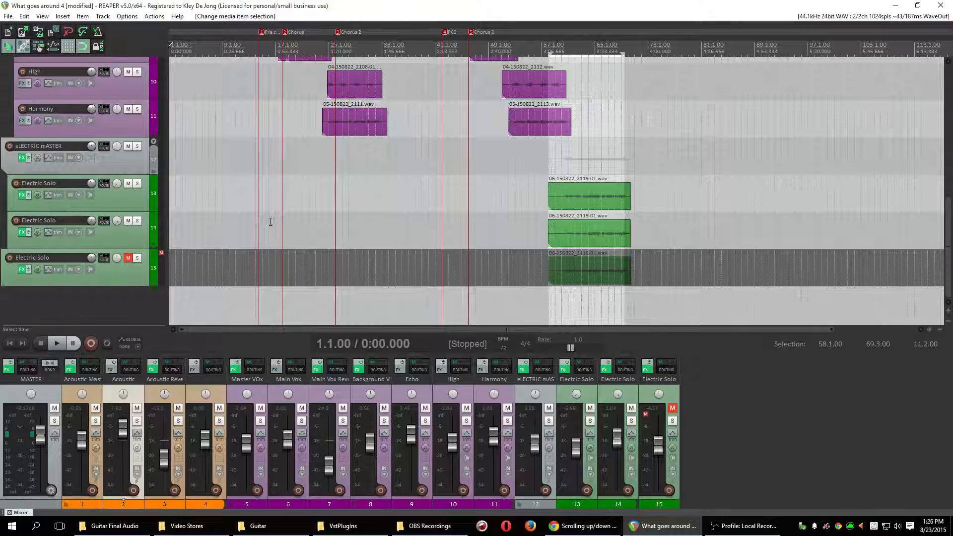
pyautogui.click(131, 160)
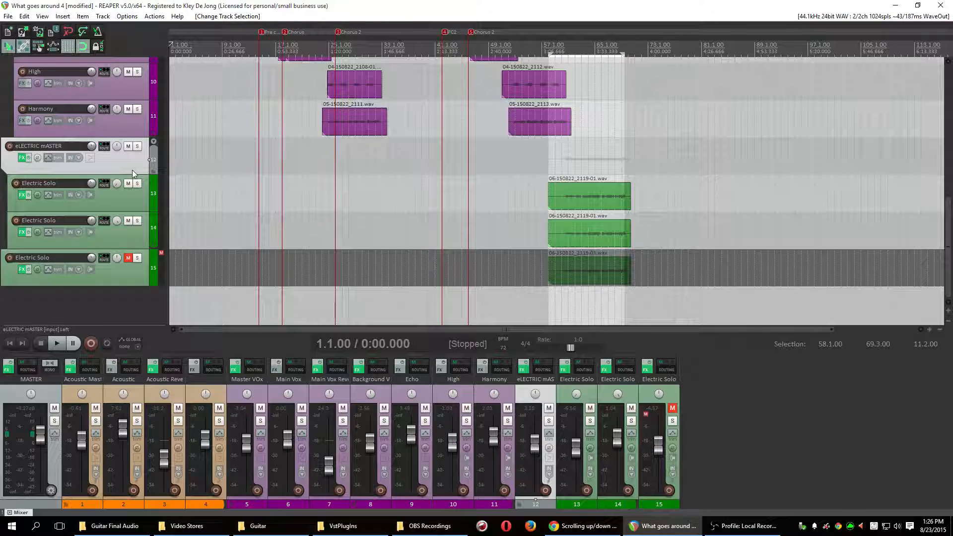
# Look at eLECTRIC mASTER's track options without changes, then select the Acoustic Master folder.
pyautogui.rightClick(132, 172)
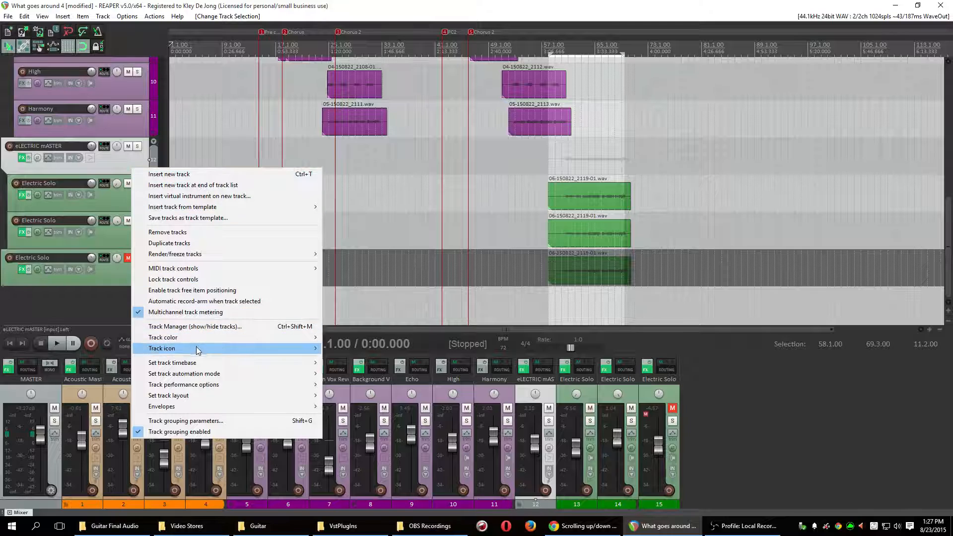
pyautogui.click(269, 196)
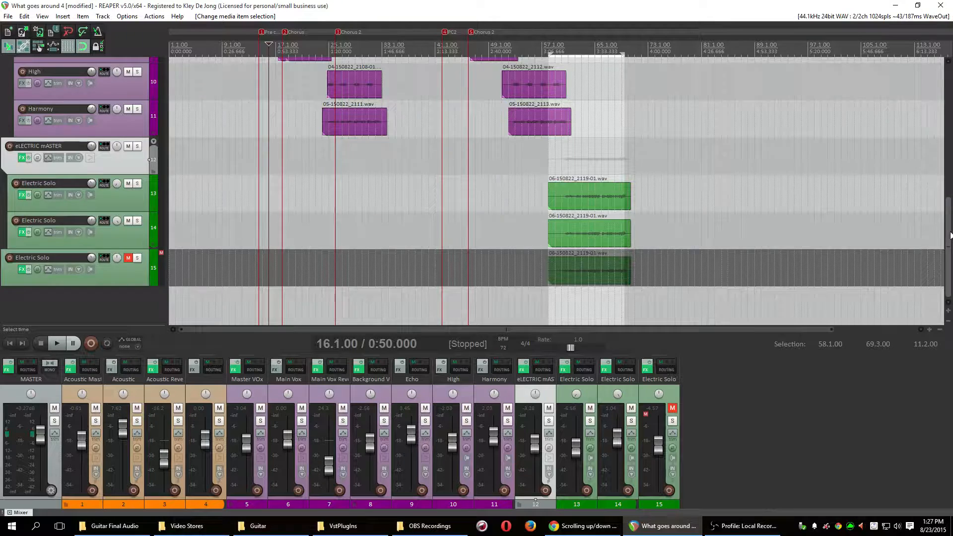
pyautogui.scroll(8, 111, 147)
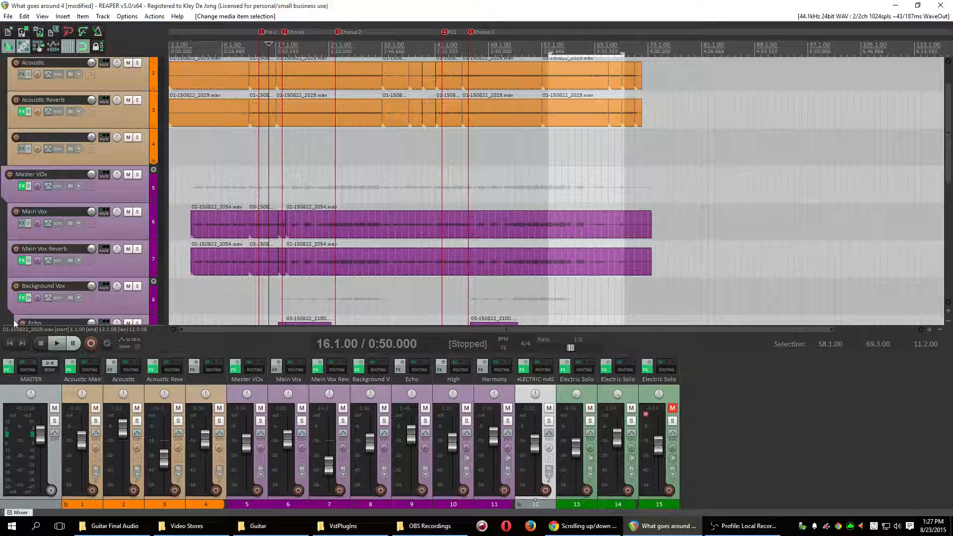
pyautogui.scroll(1, 949, 144)
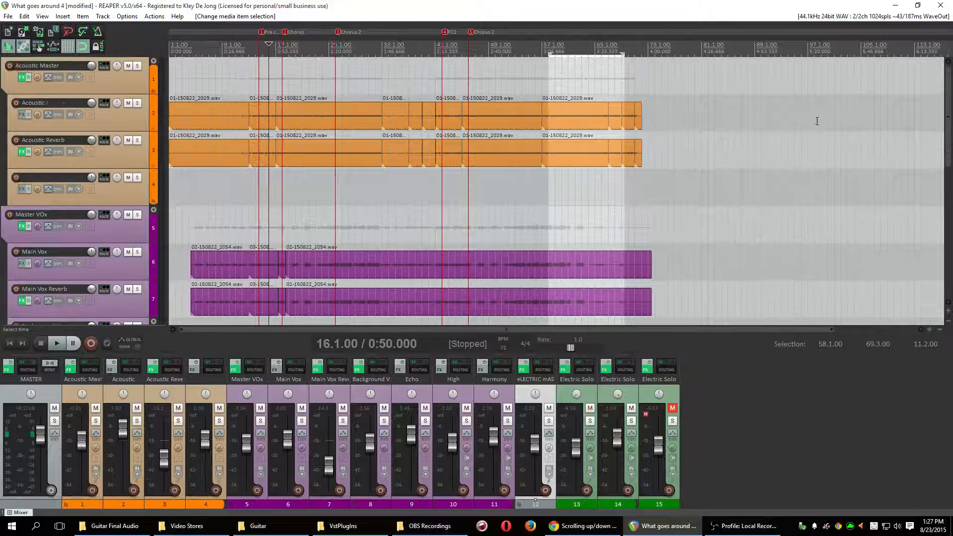
pyautogui.click(10, 82)
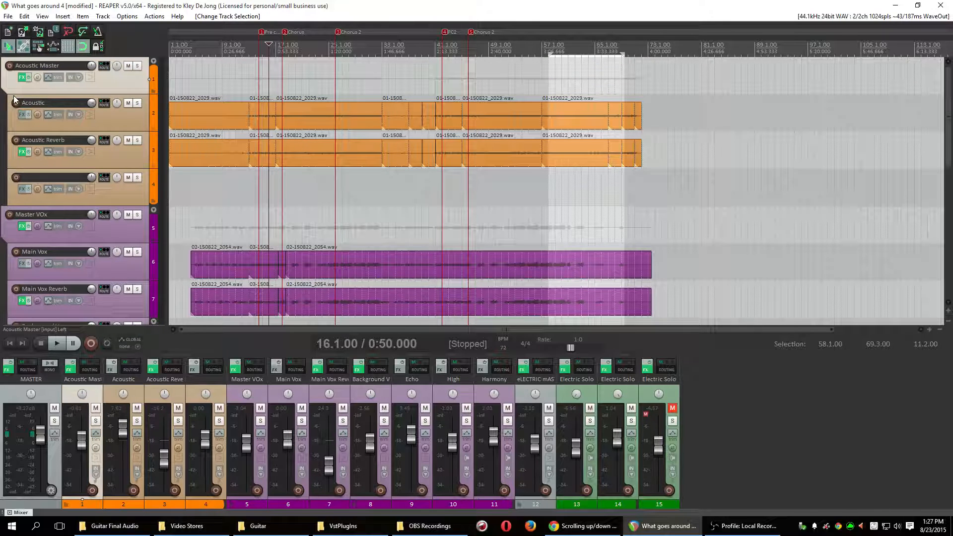
# Remove the empty unnamed track 4, then select the Acoustic and Acoustic Reverb tracks.
pyautogui.rightClick(112, 197)
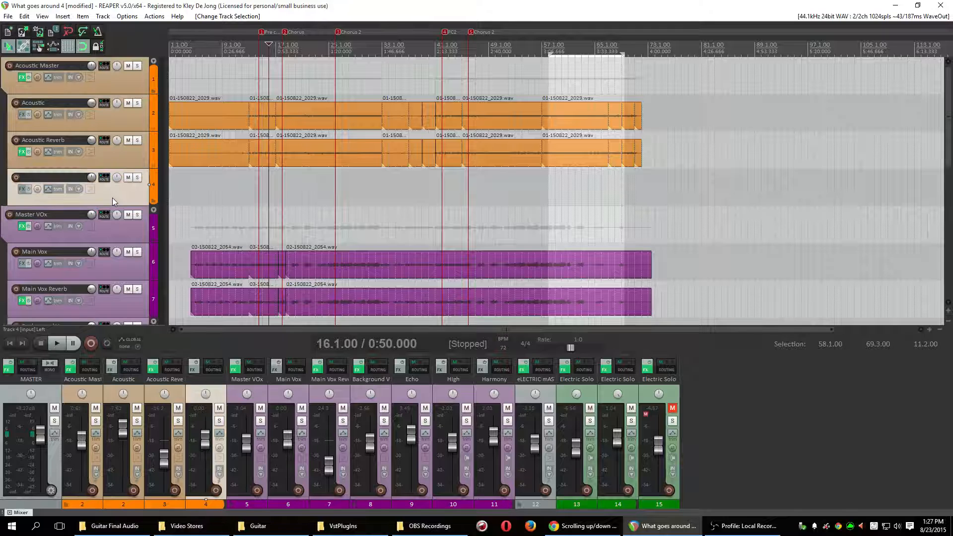
pyautogui.click(164, 263)
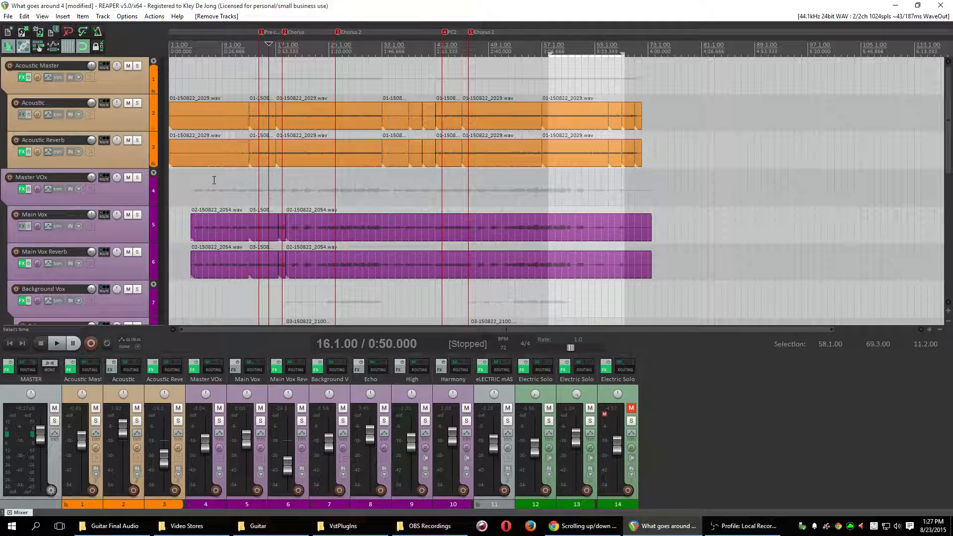
pyautogui.click(110, 119)
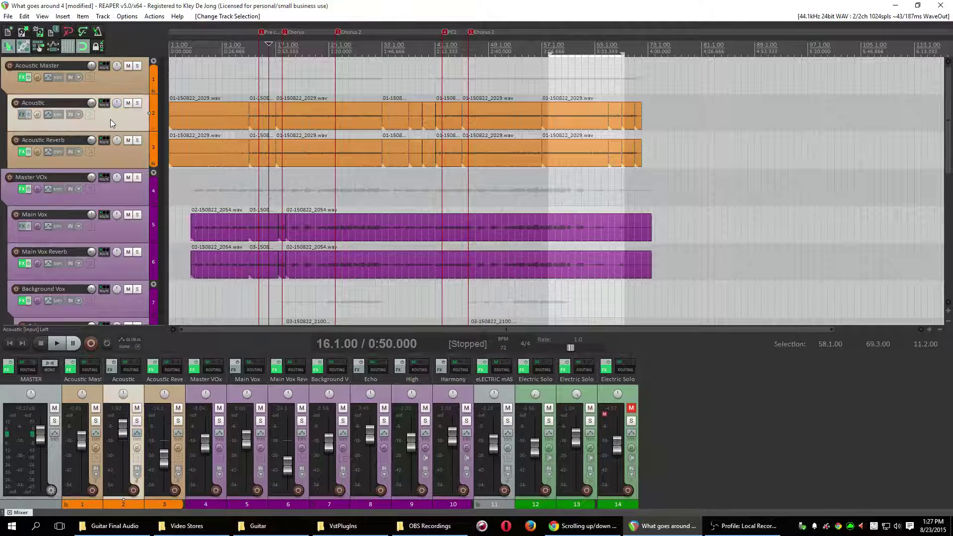
pyautogui.click(104, 158)
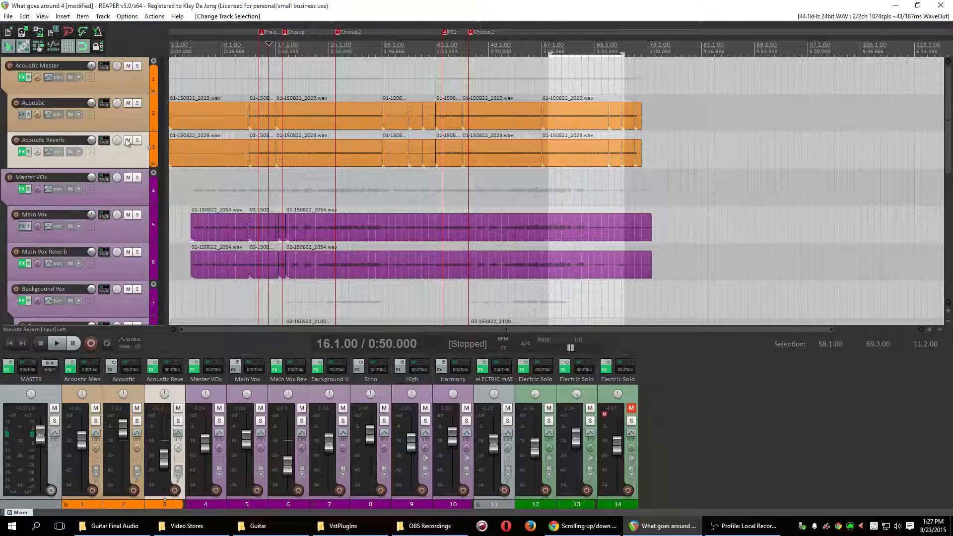
pyautogui.click(112, 120)
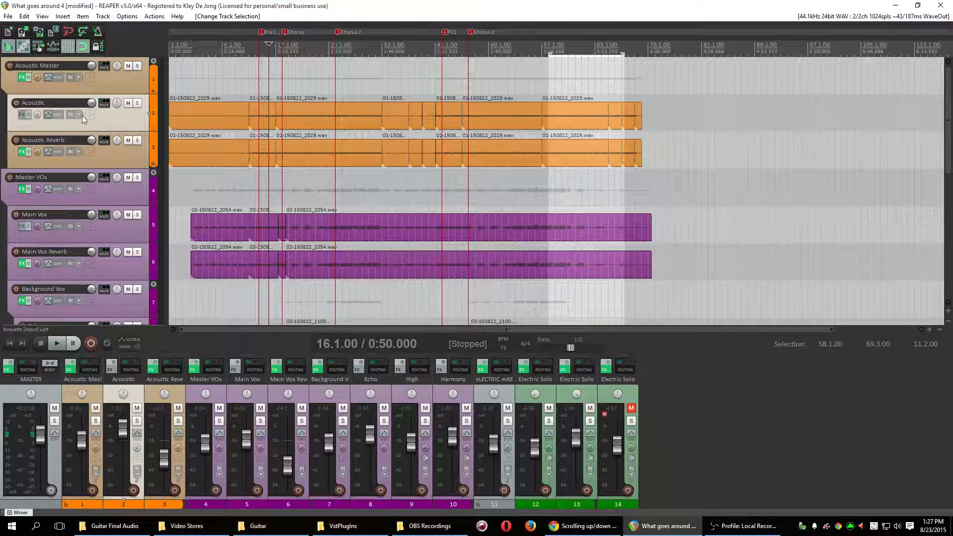
pyautogui.click(23, 152)
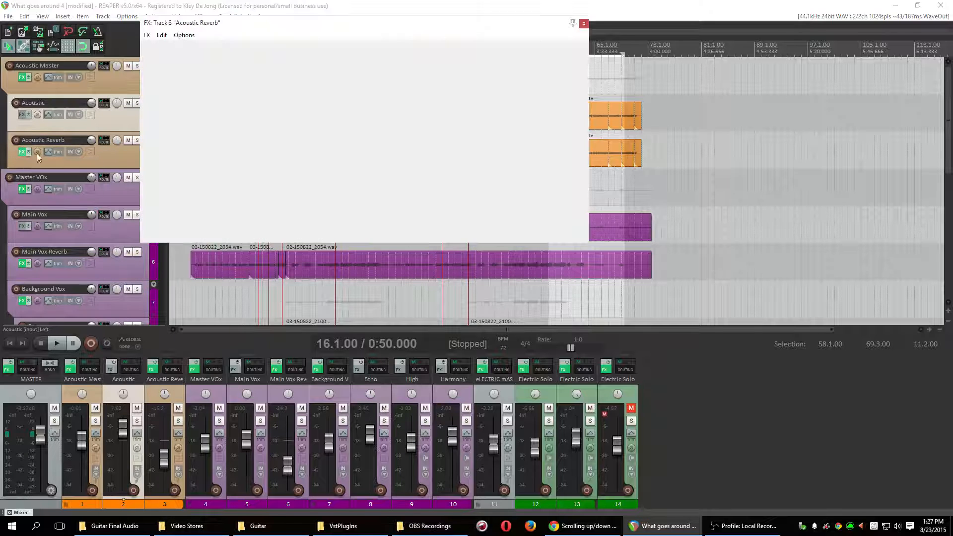
pyautogui.click(184, 48)
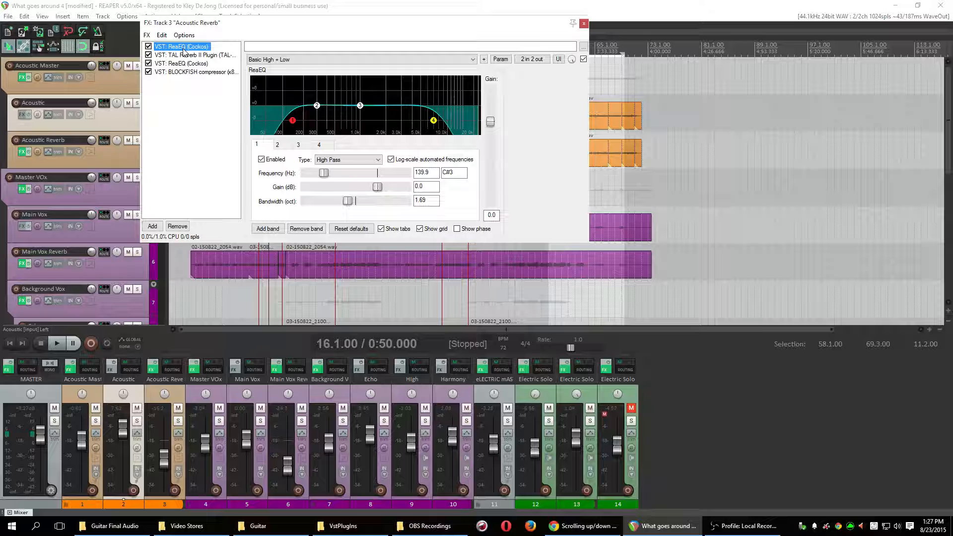
pyautogui.click(187, 56)
pyautogui.click(187, 64)
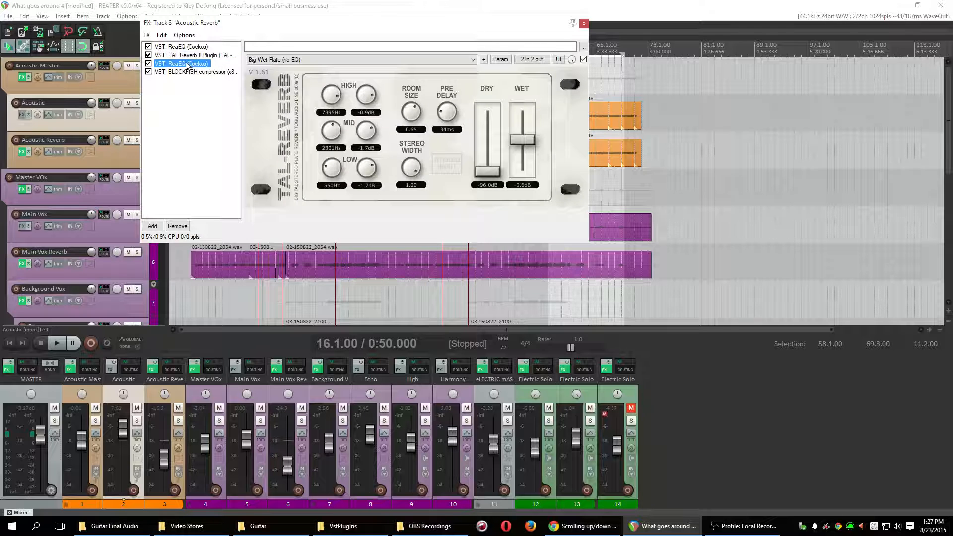
pyautogui.click(188, 72)
pyautogui.click(225, 60)
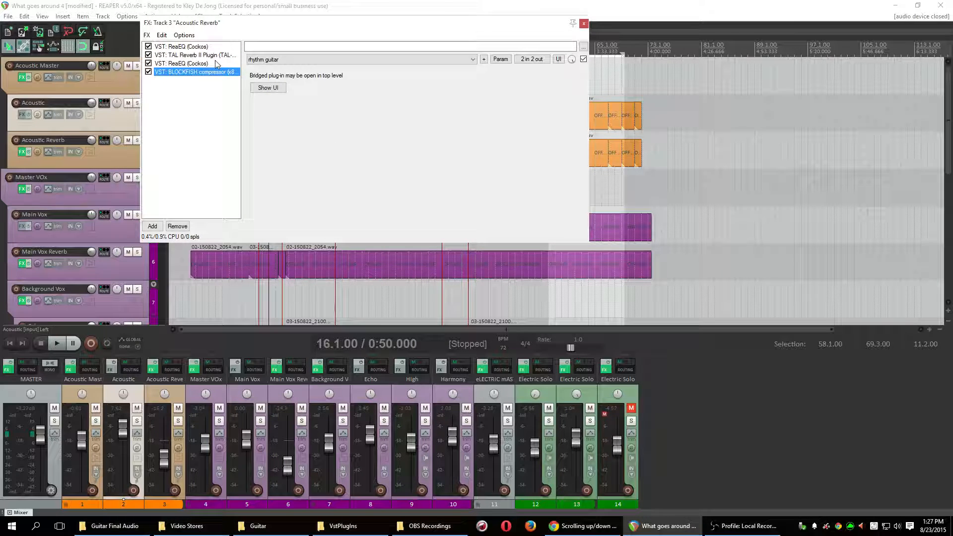
pyautogui.click(188, 55)
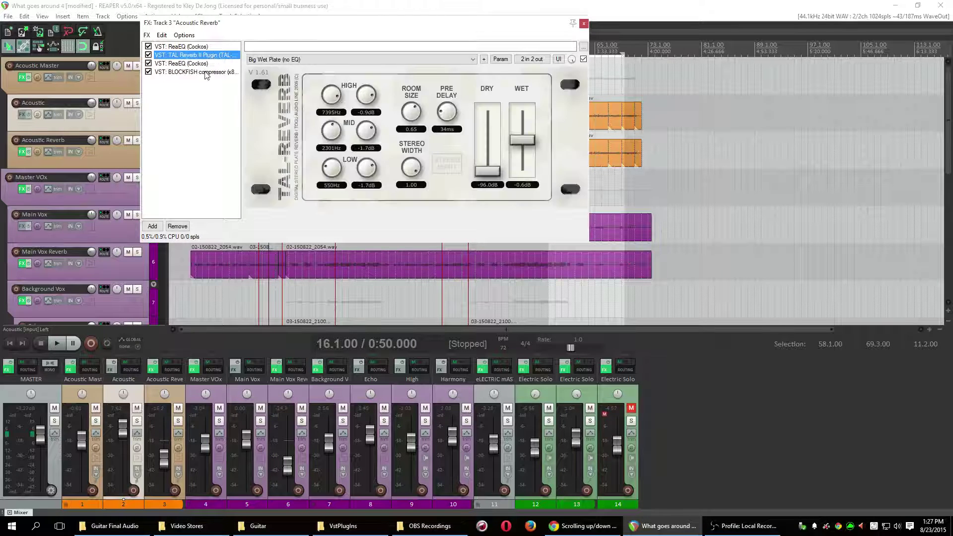
pyautogui.click(584, 23)
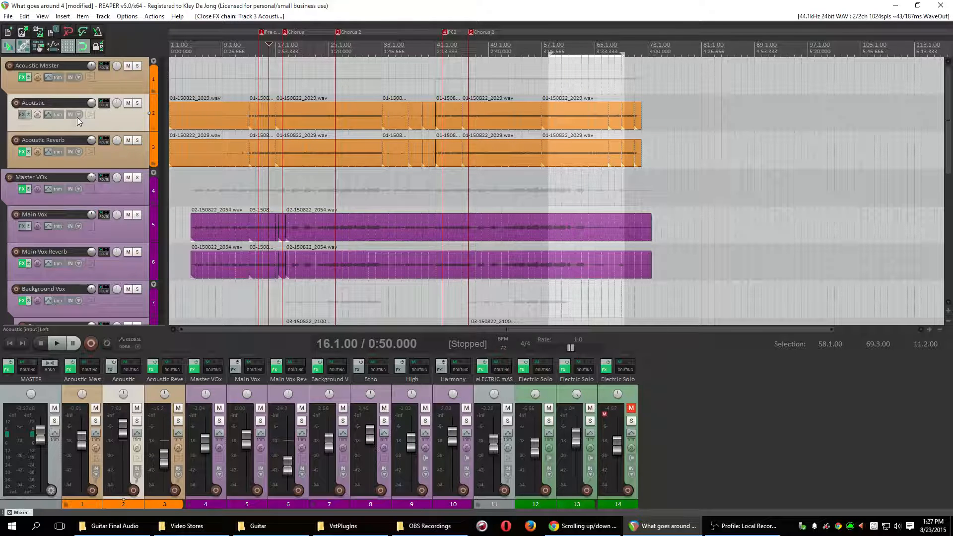
pyautogui.click(21, 78)
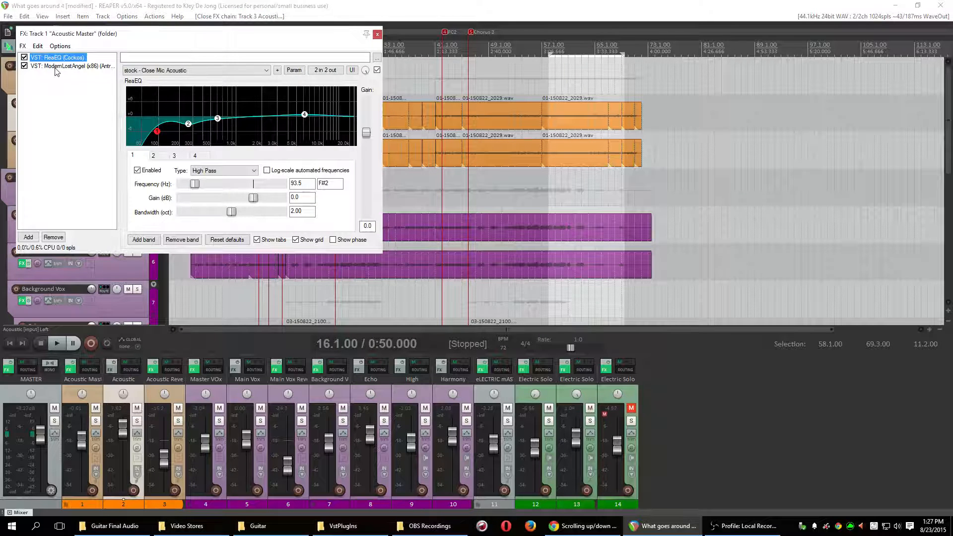
pyautogui.click(55, 68)
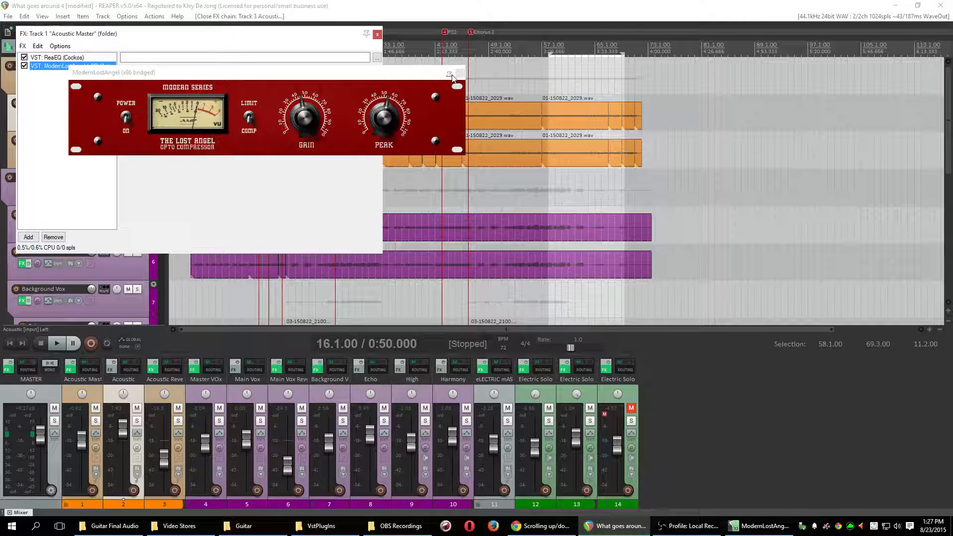
pyautogui.click(421, 61)
pyautogui.click(377, 34)
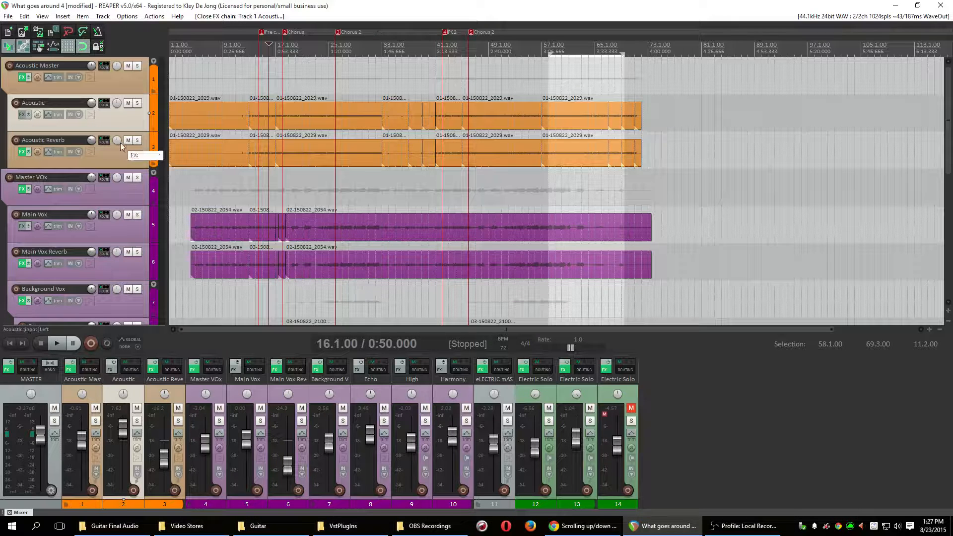
pyautogui.moveTo(949, 137); pyautogui.dragTo(950, 181)
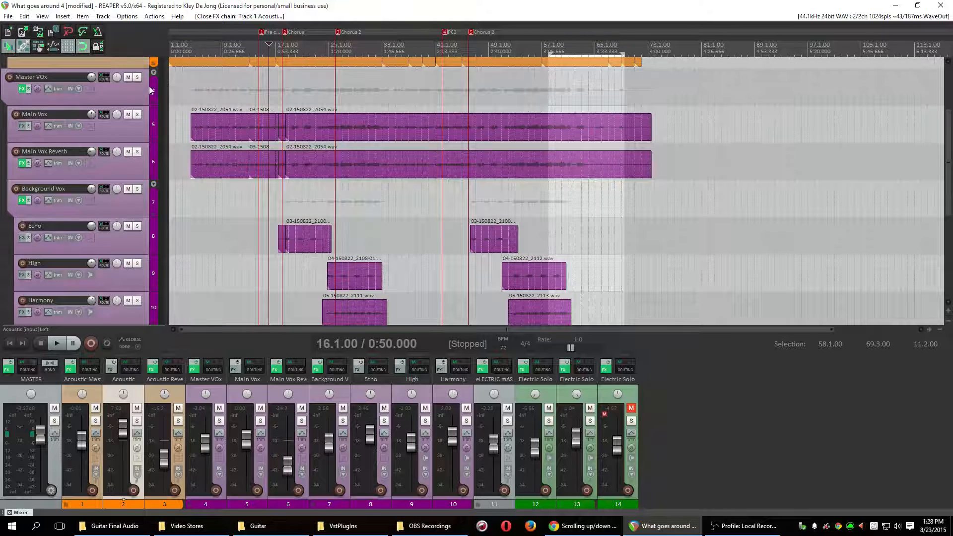
pyautogui.click(127, 96)
pyautogui.click(23, 89)
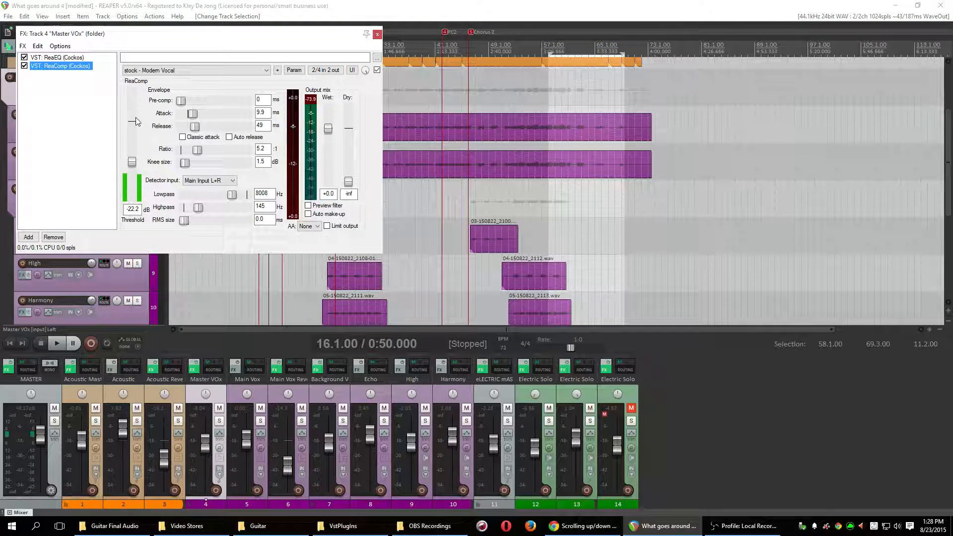
pyautogui.click(50, 58)
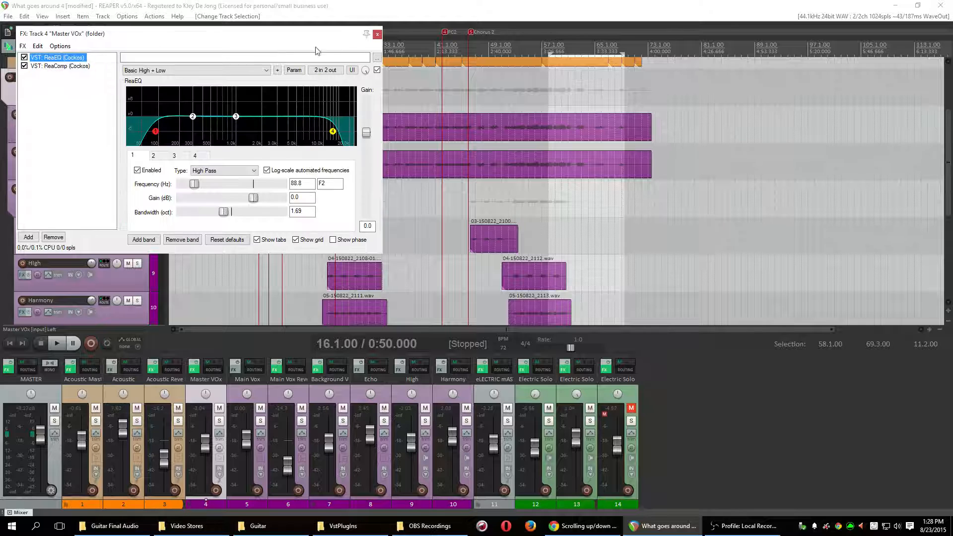
pyautogui.click(377, 34)
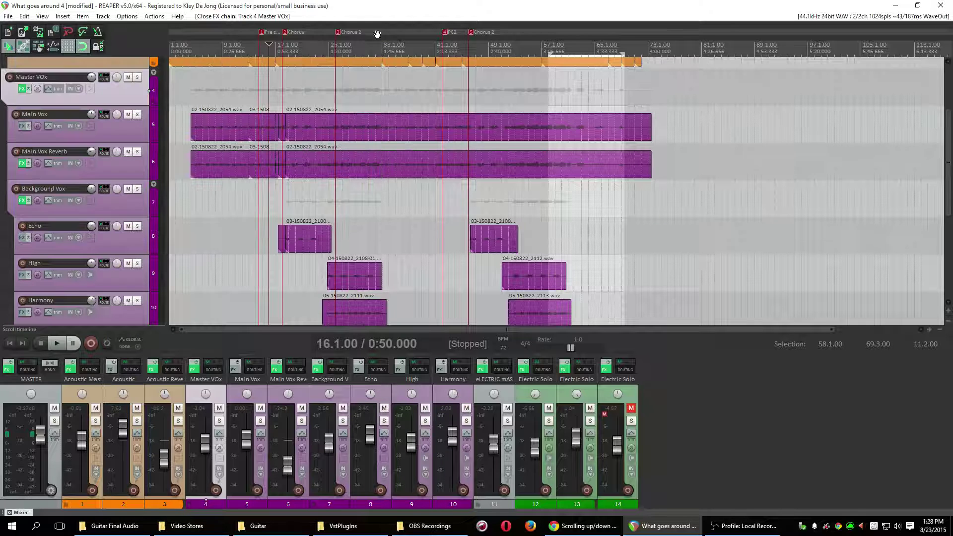
pyautogui.click(106, 129)
pyautogui.click(106, 168)
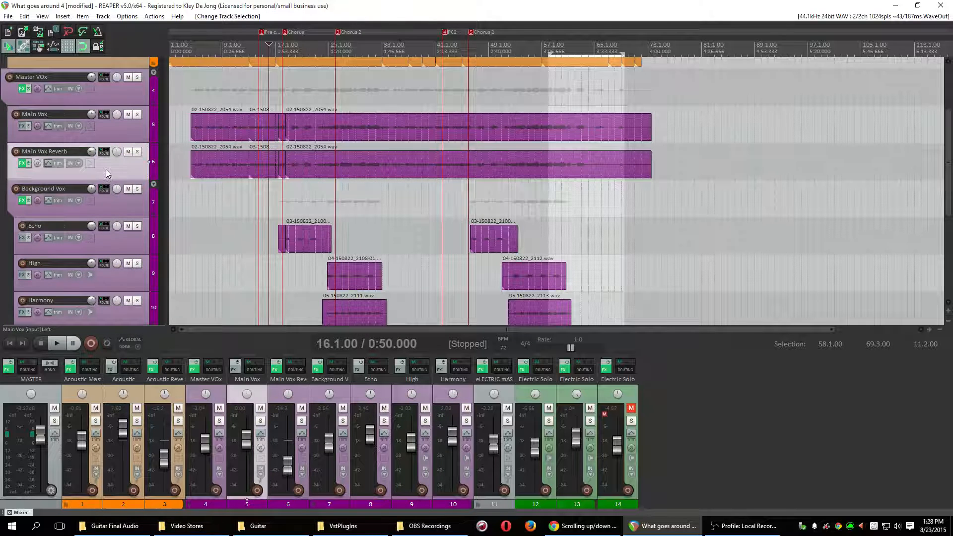
pyautogui.click(121, 203)
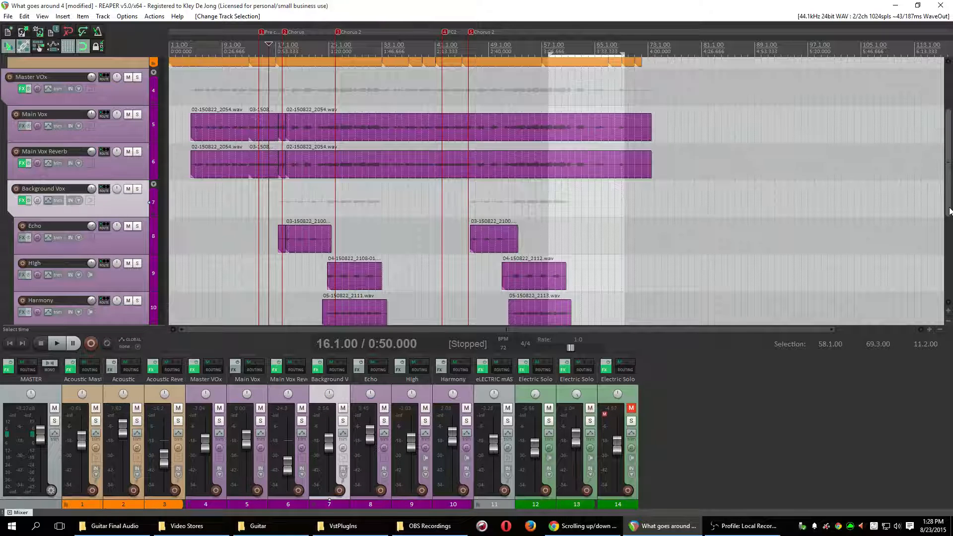
pyautogui.scroll(-3, 949, 211)
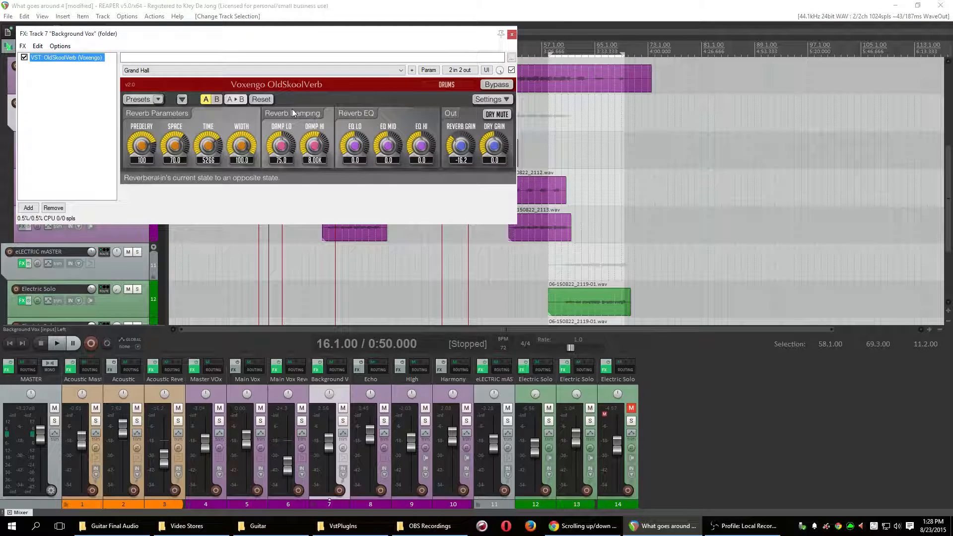
pyautogui.click(513, 35)
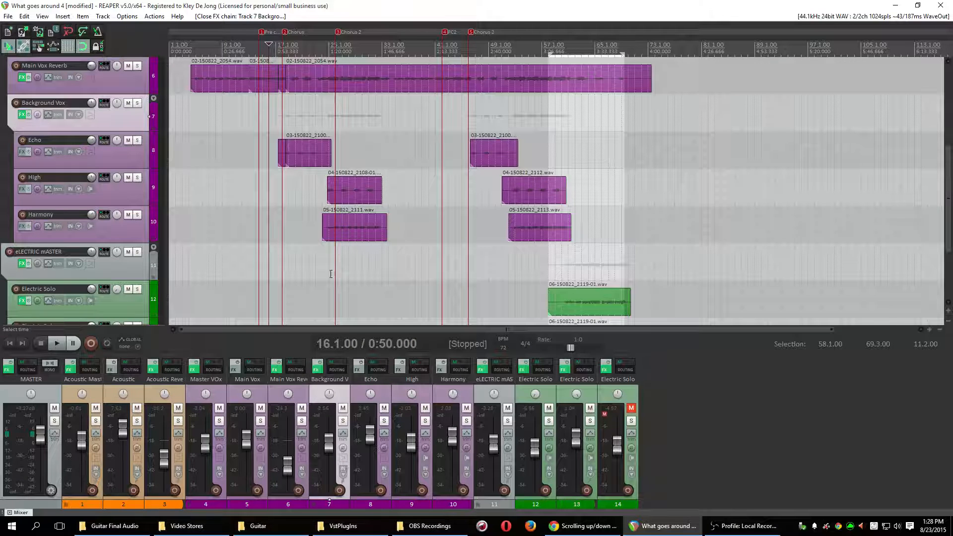
pyautogui.scroll(-1, 949, 225)
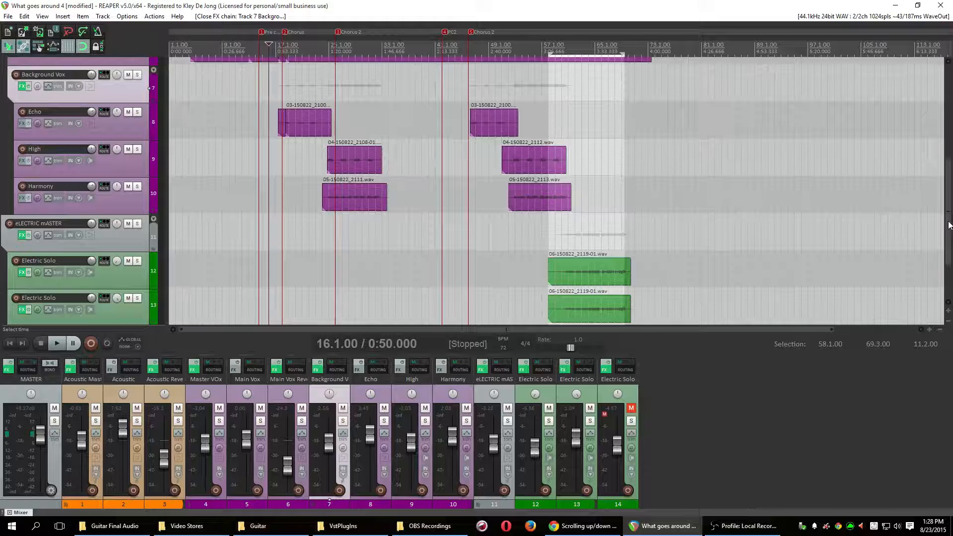
pyautogui.scroll(-3, 949, 226)
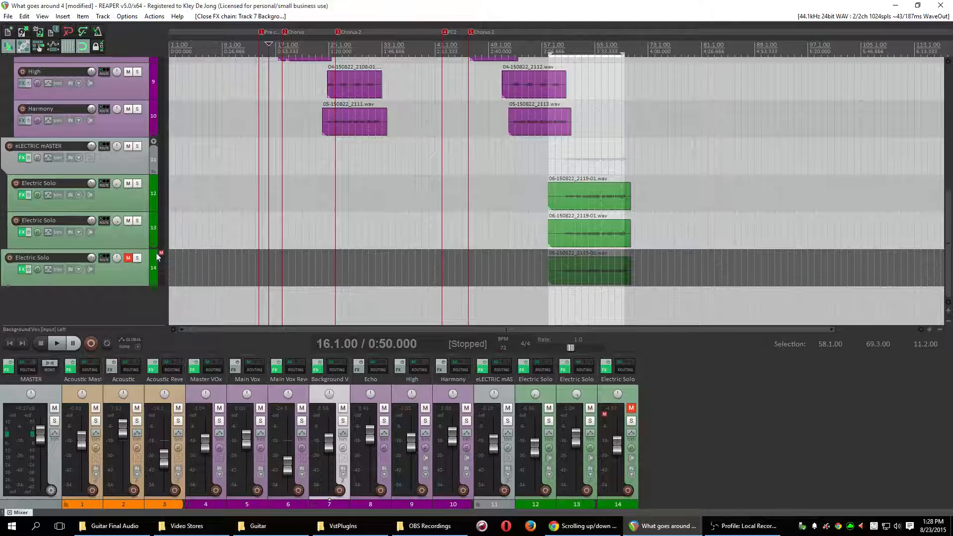
# Set eLECTRIC mASTER's track colour to a green swatch and clear the selection.
pyautogui.rightClick(124, 165)
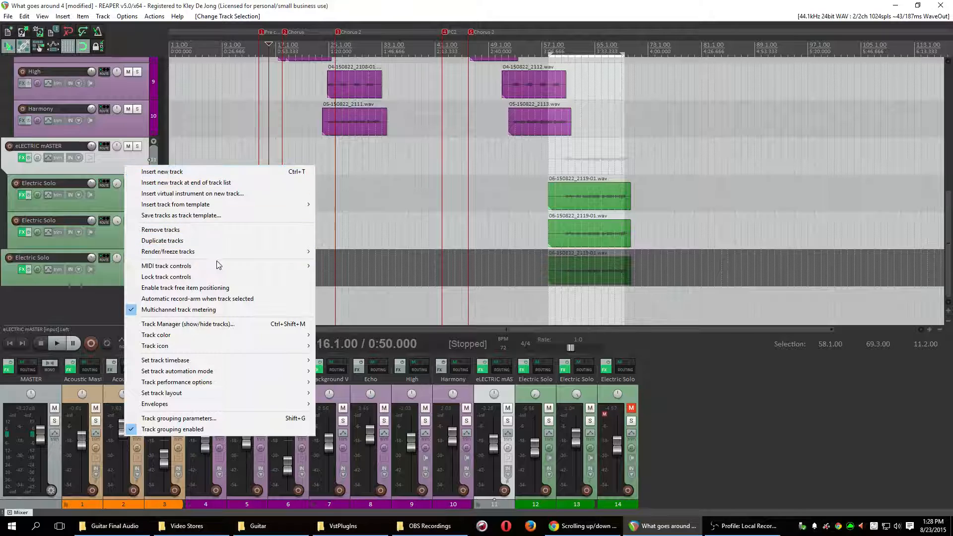
pyautogui.moveTo(156, 334)
pyautogui.click(365, 335)
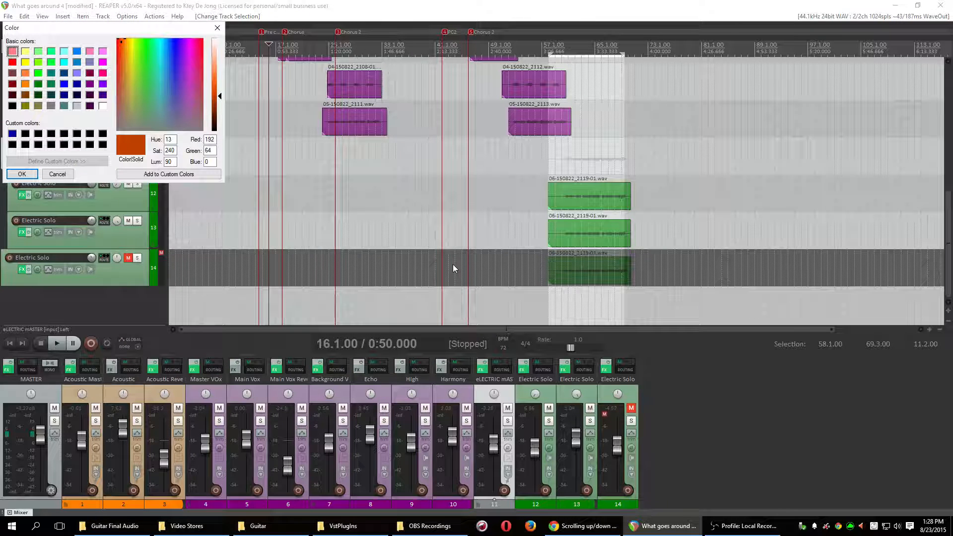
pyautogui.click(37, 72)
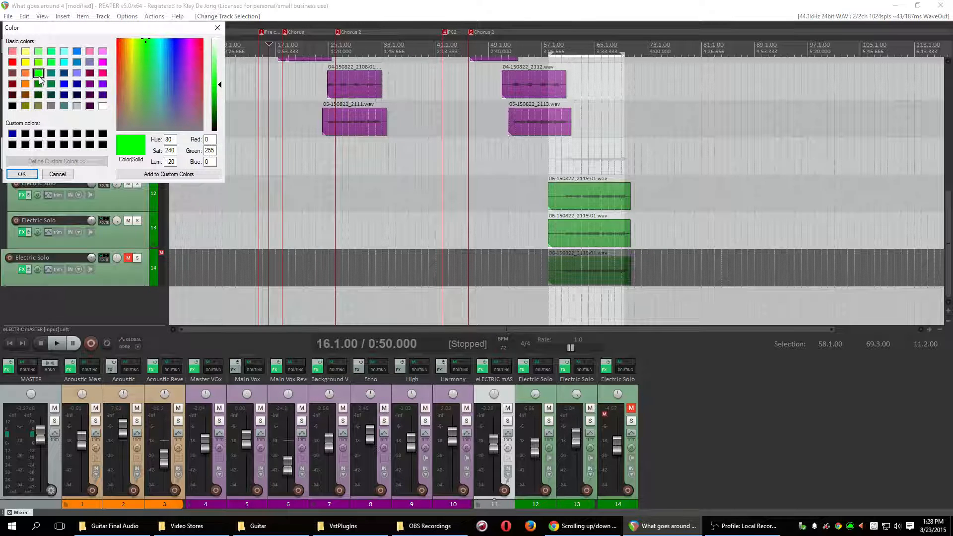
pyautogui.click(38, 84)
pyautogui.click(22, 174)
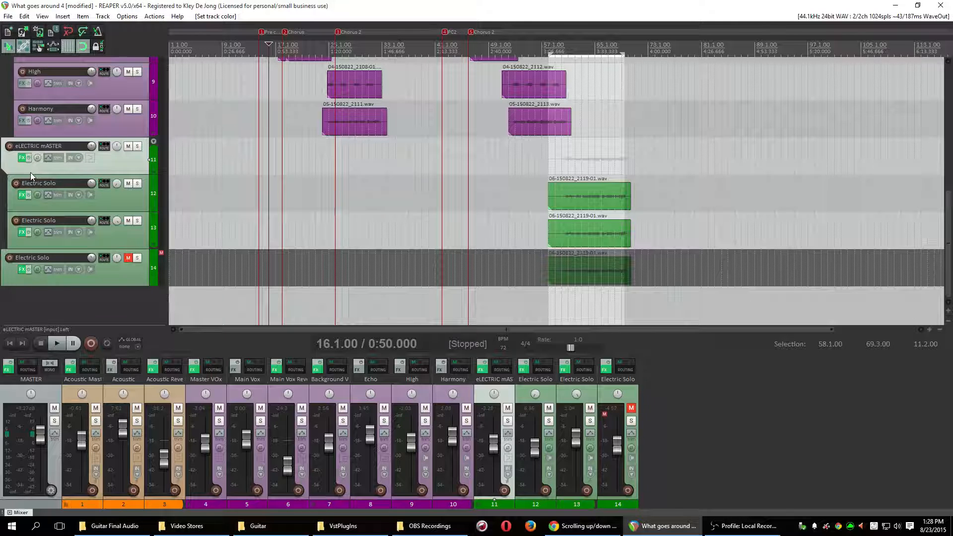
pyautogui.click(112, 301)
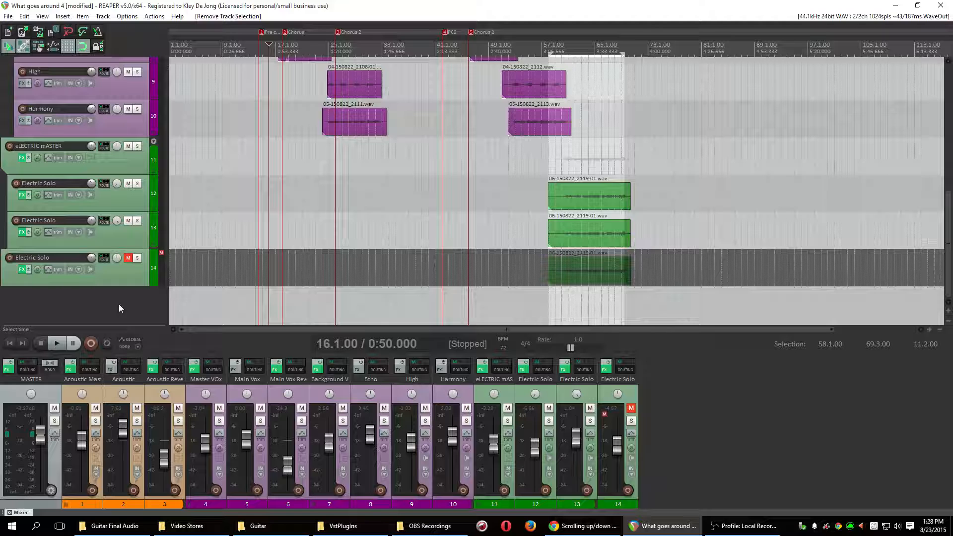
# Add empty tracks 15–20, make track 15 a folder over track 16, and lower track 15's volume.
pyautogui.doubleClick(94, 301)
pyautogui.scroll(-1, 947, 268)
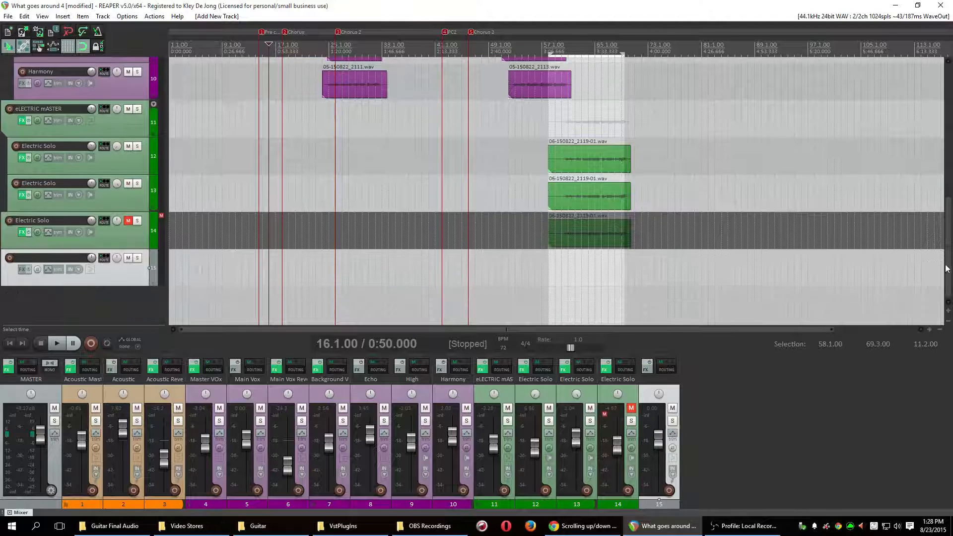
pyautogui.doubleClick(117, 302)
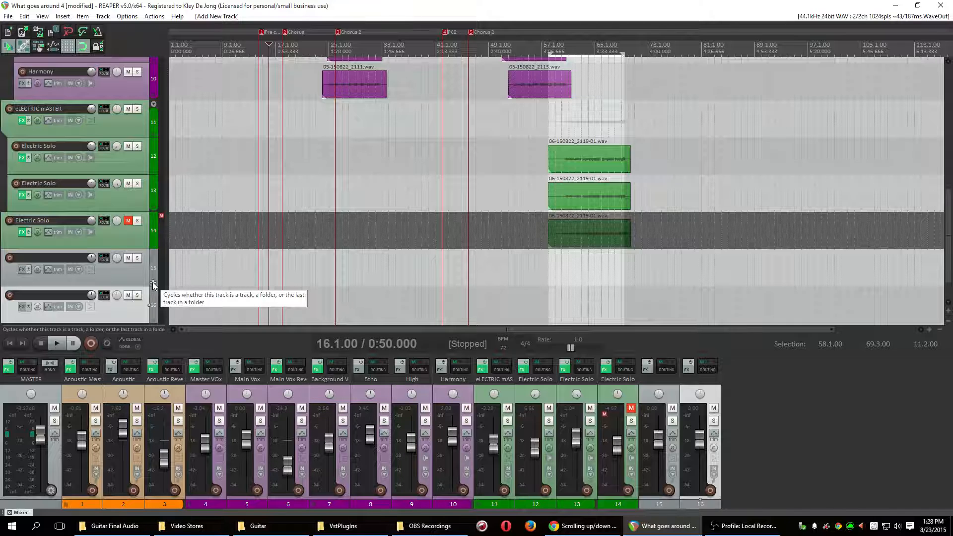
pyautogui.click(152, 284)
pyautogui.click(118, 270)
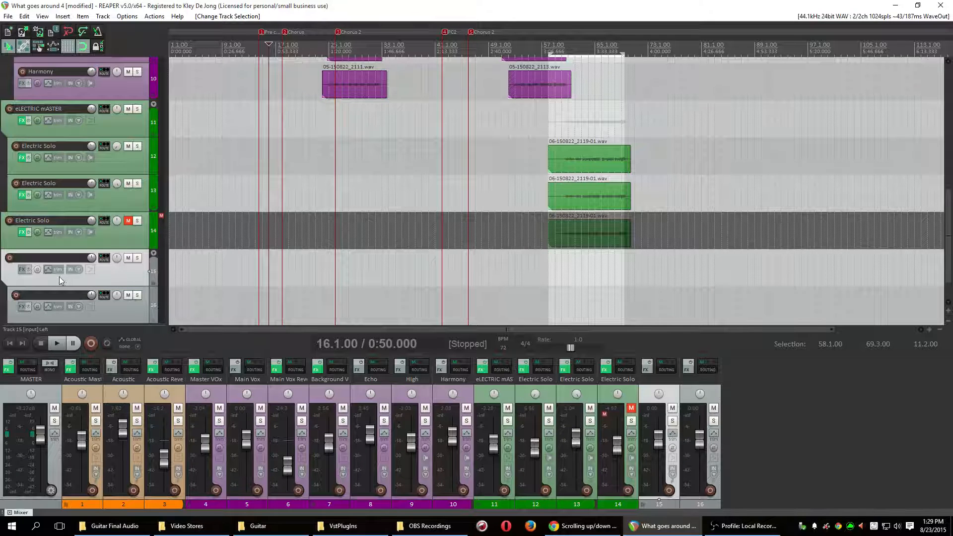
pyautogui.scroll(-1, 872, 279)
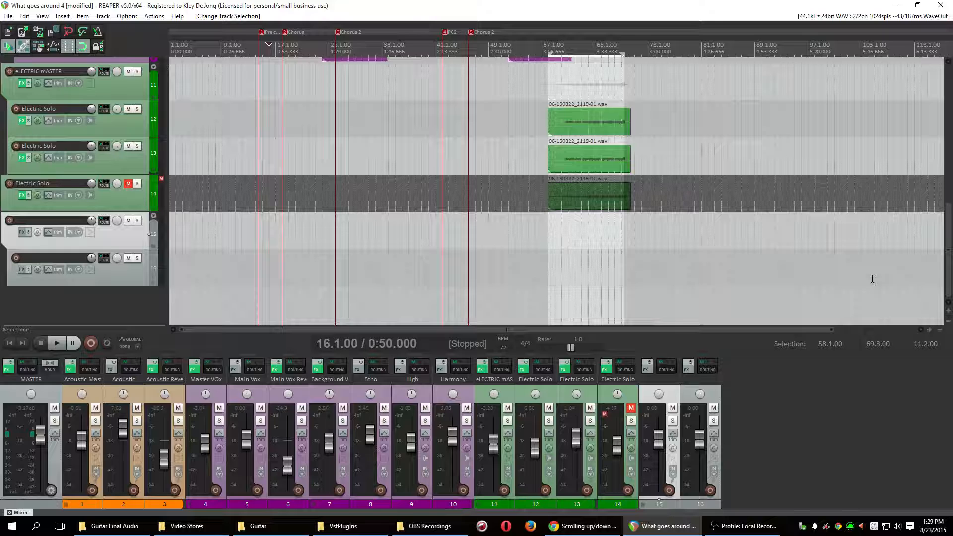
pyautogui.doubleClick(150, 311)
pyautogui.doubleClick(150, 311)
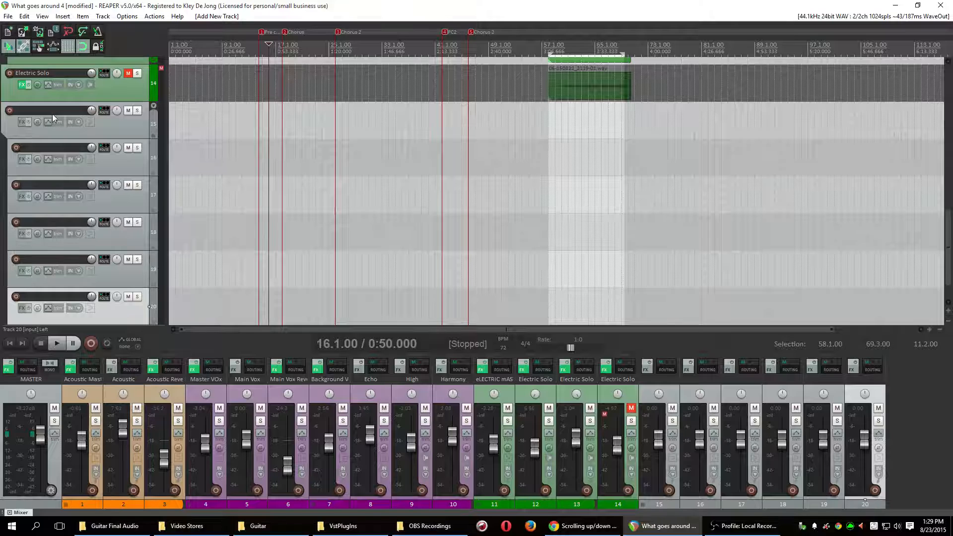
pyautogui.moveTo(91, 110)
pyautogui.mouseDown()
pyautogui.moveTo(91, 123)
pyautogui.moveTo(91, 105)
pyautogui.mouseUp()
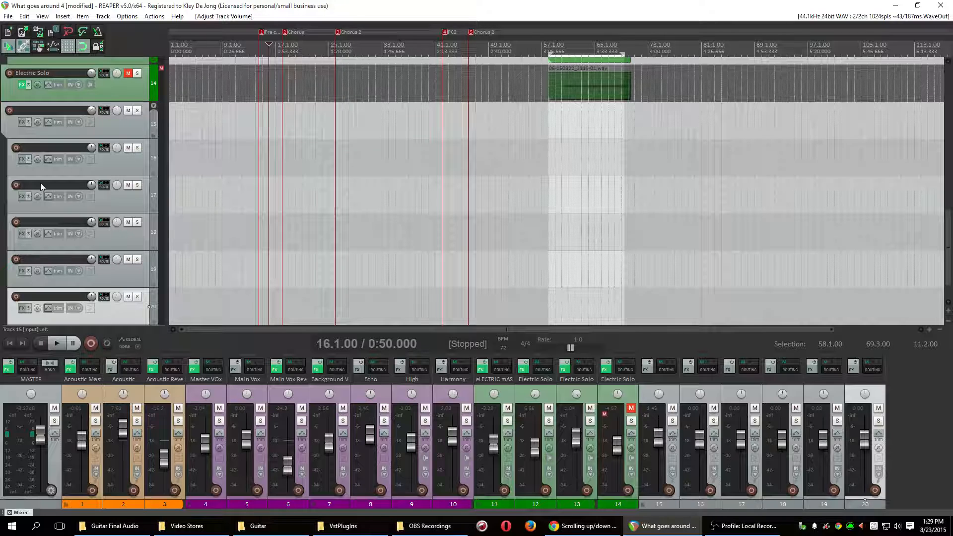
# Adjust folder nesting so track 17 ends the folder with tracks 18–20 outside, then select tracks 16, 17 and 15.
pyautogui.click(154, 174)
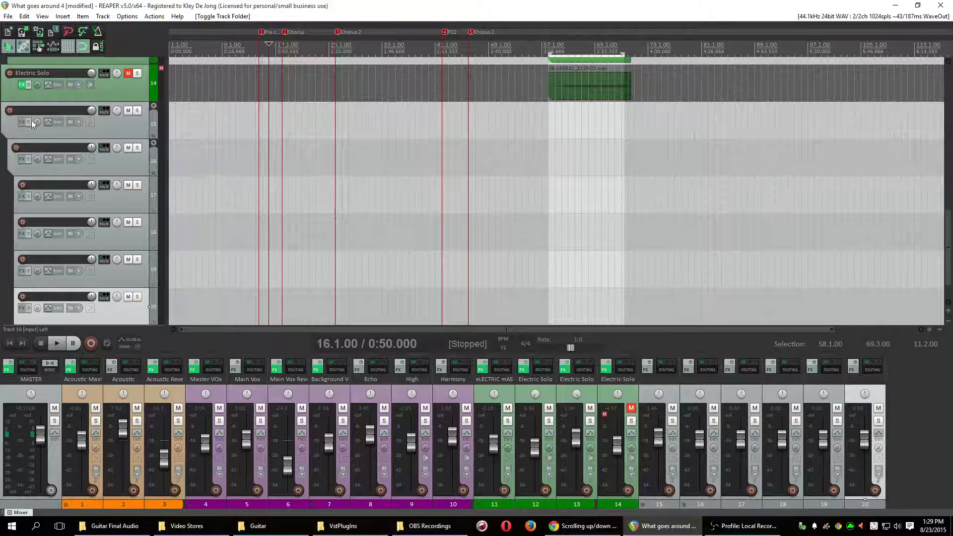
pyautogui.click(155, 209)
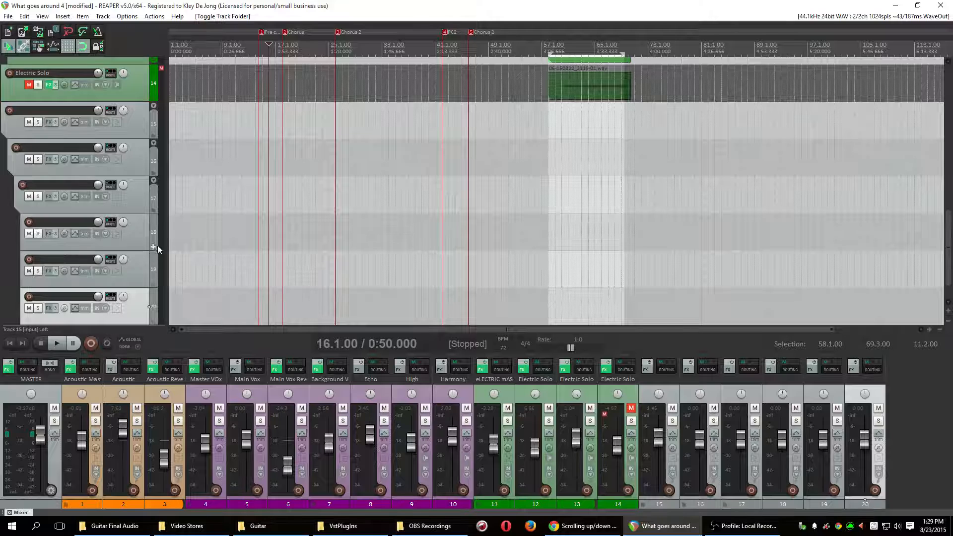
pyautogui.click(155, 211)
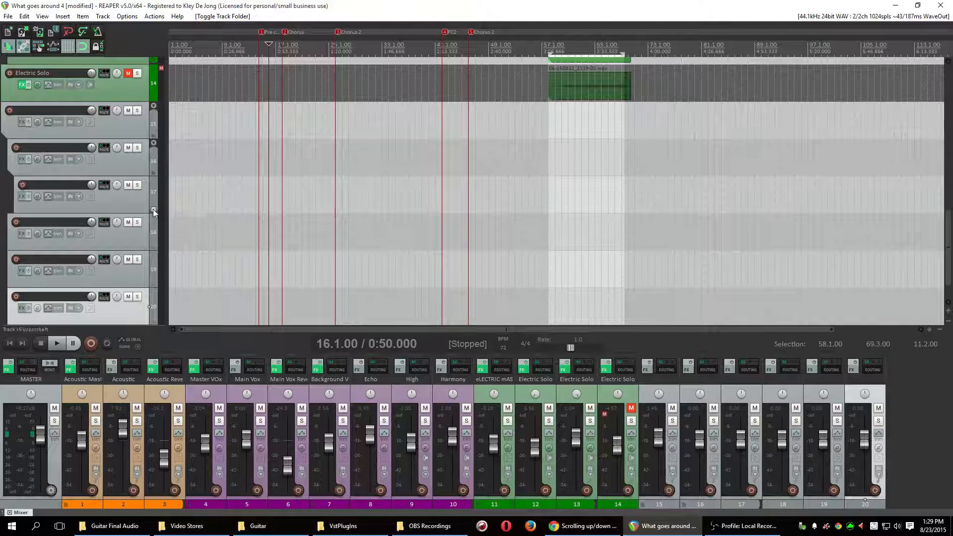
pyautogui.click(153, 210)
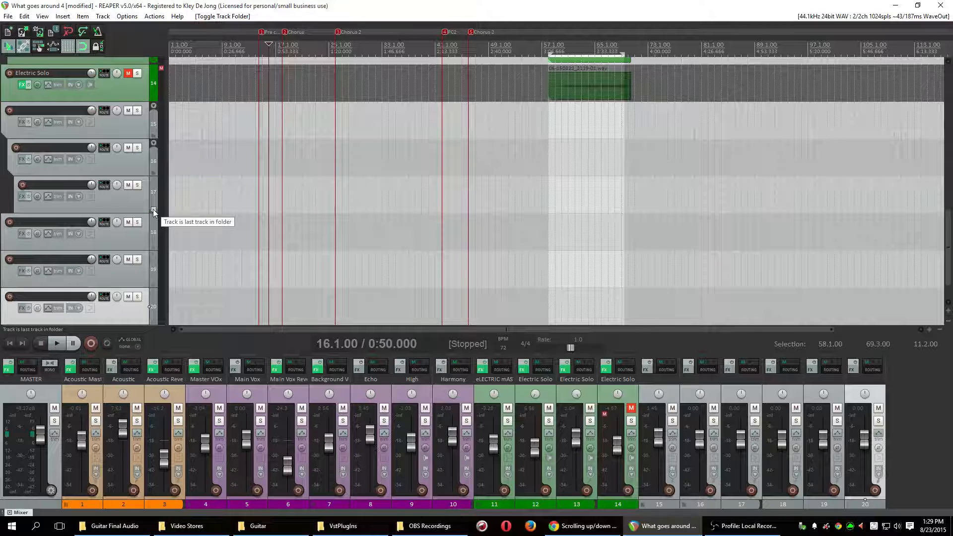
pyautogui.click(153, 210)
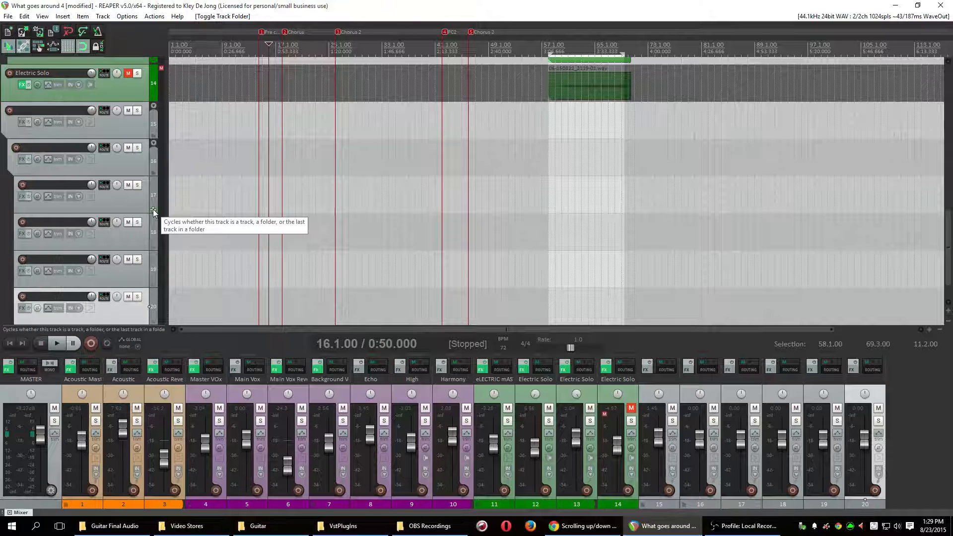
pyautogui.click(153, 209)
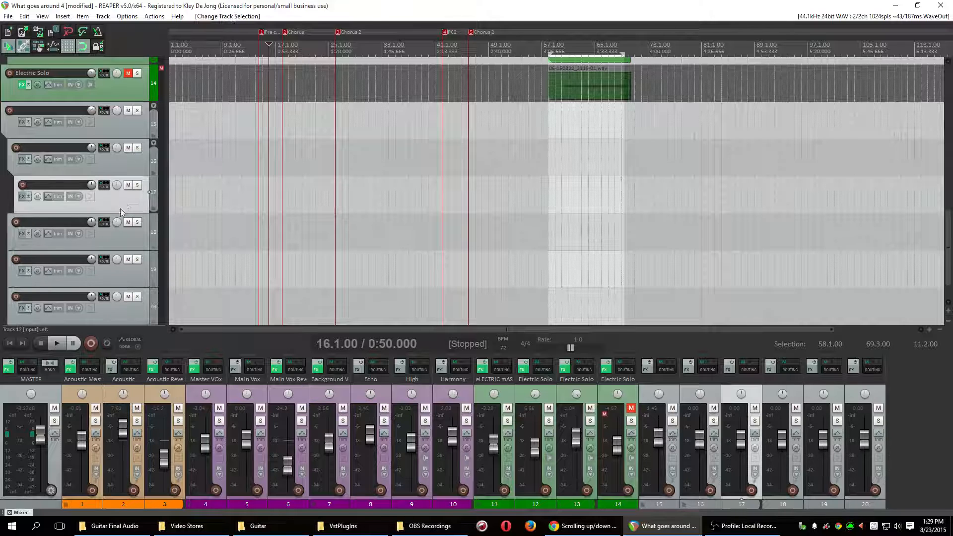
pyautogui.click(117, 161)
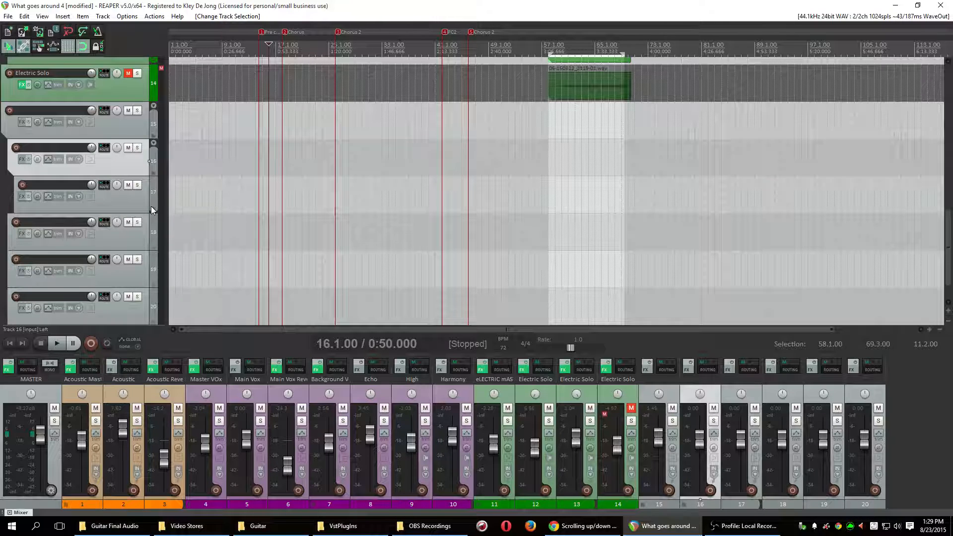
pyautogui.click(126, 207)
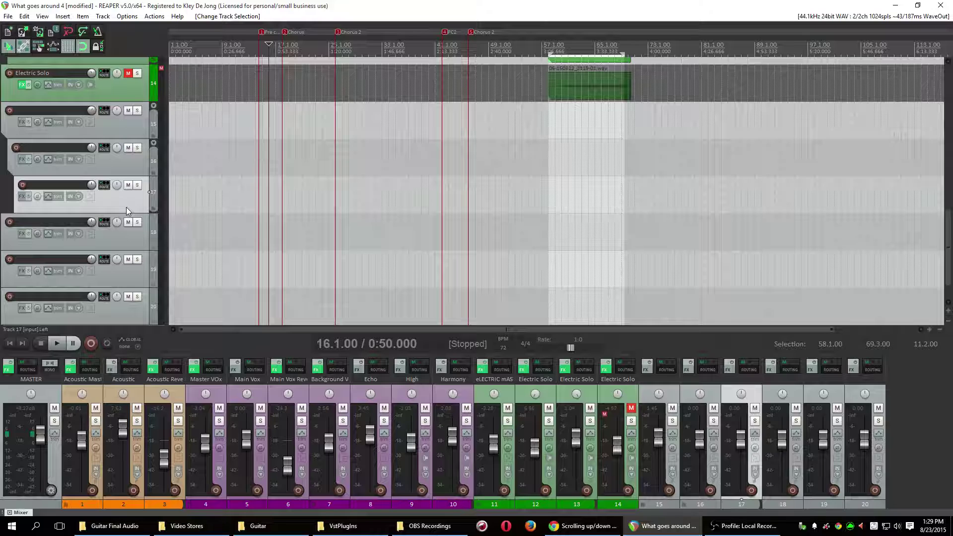
pyautogui.click(114, 133)
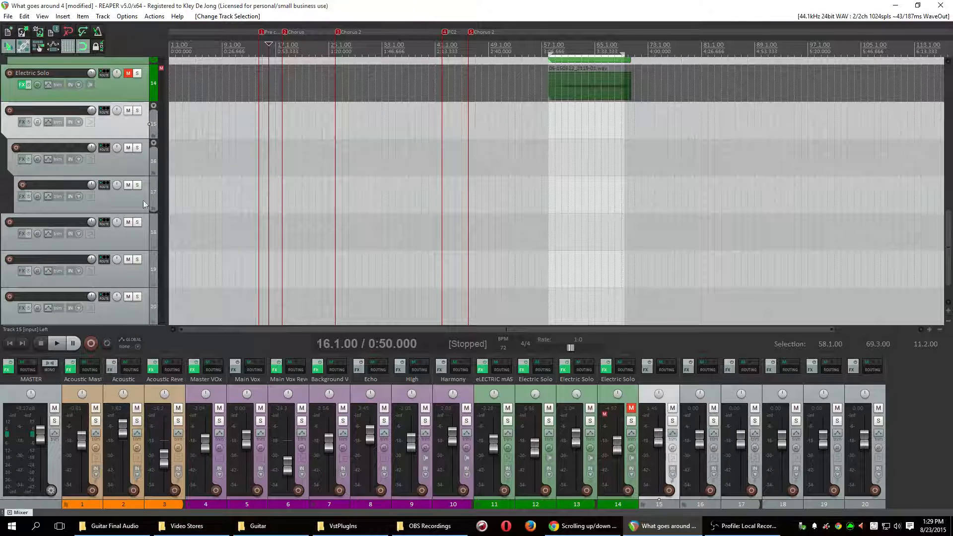
pyautogui.scroll(-1, 906, 156)
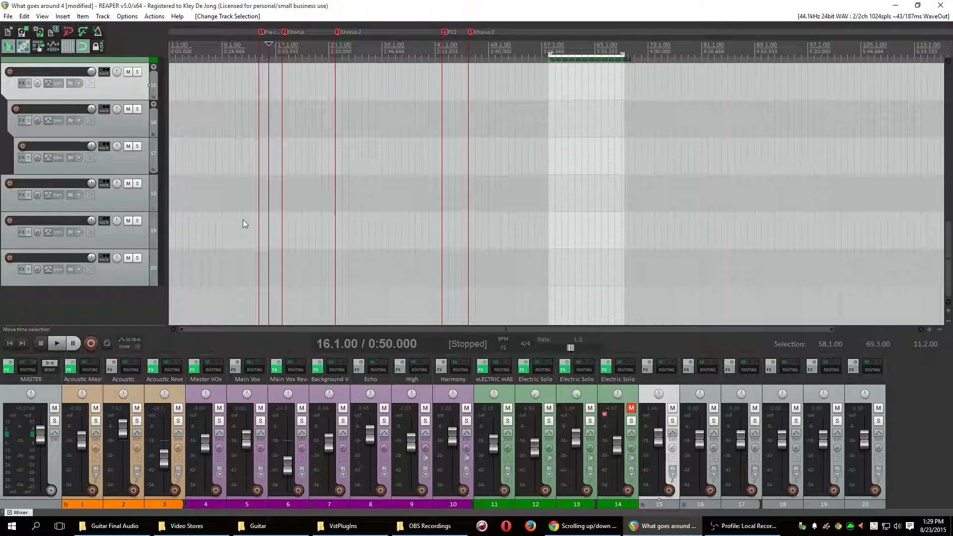
# Select tracks 15–20 together, delete them and confirm the deletion.
pyautogui.keyDown('shift'); pyautogui.click(113, 275); pyautogui.keyUp('shift')
pyautogui.press('Delete')
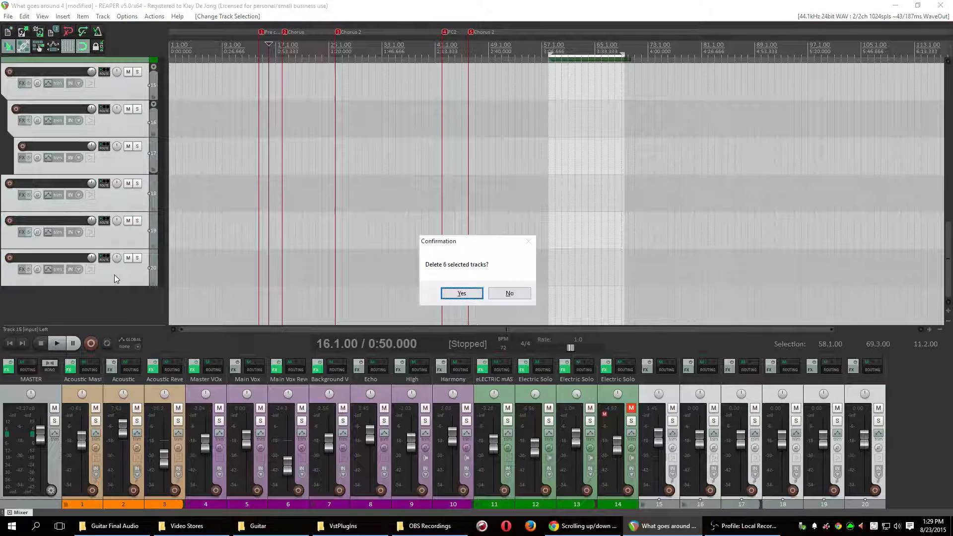
pyautogui.click(463, 293)
pyautogui.scroll(1, 522, 298)
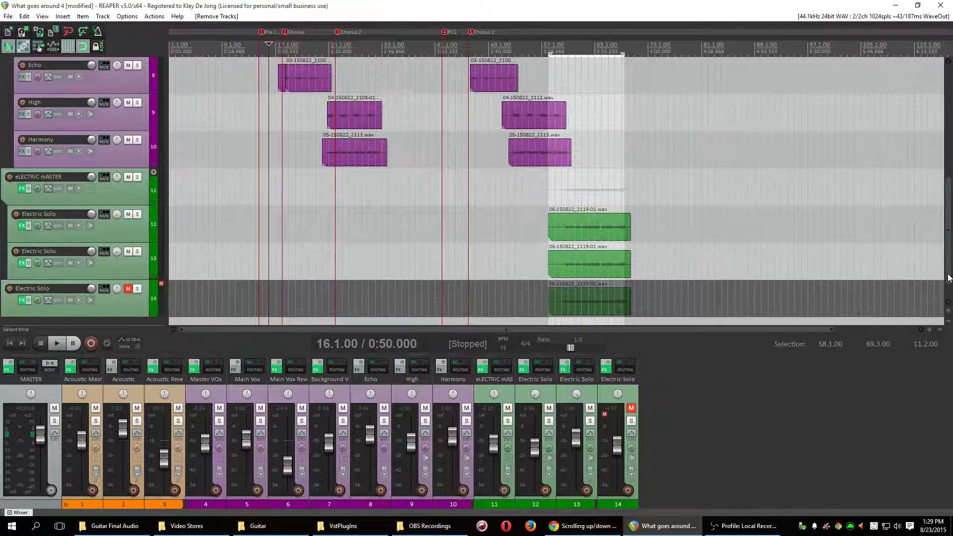
pyautogui.scroll(-1, 298, 302)
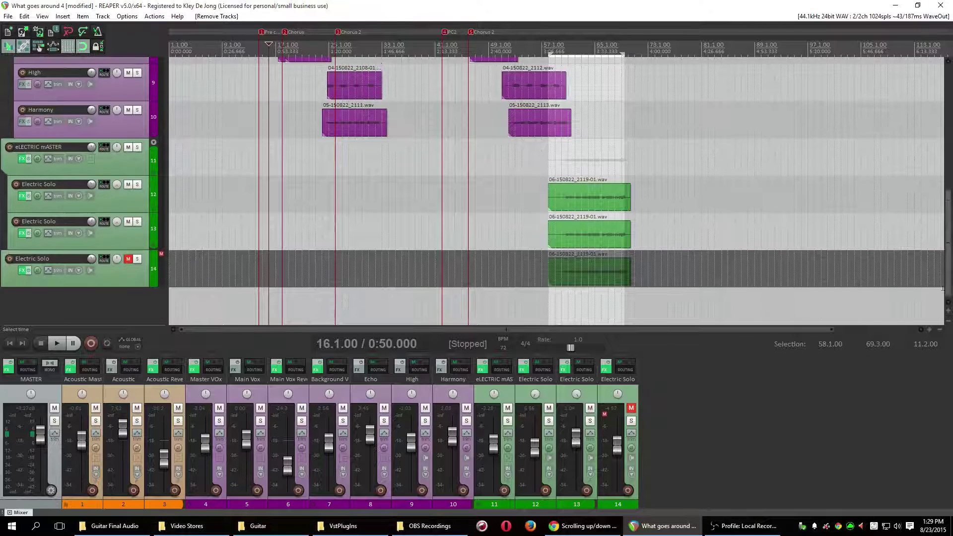
# Select the eLECTRIC mASTER folder and its three Electric Solo tracks (11–14).
pyautogui.click(119, 279)
pyautogui.keyDown('shift'); pyautogui.click(123, 165); pyautogui.keyUp('shift')
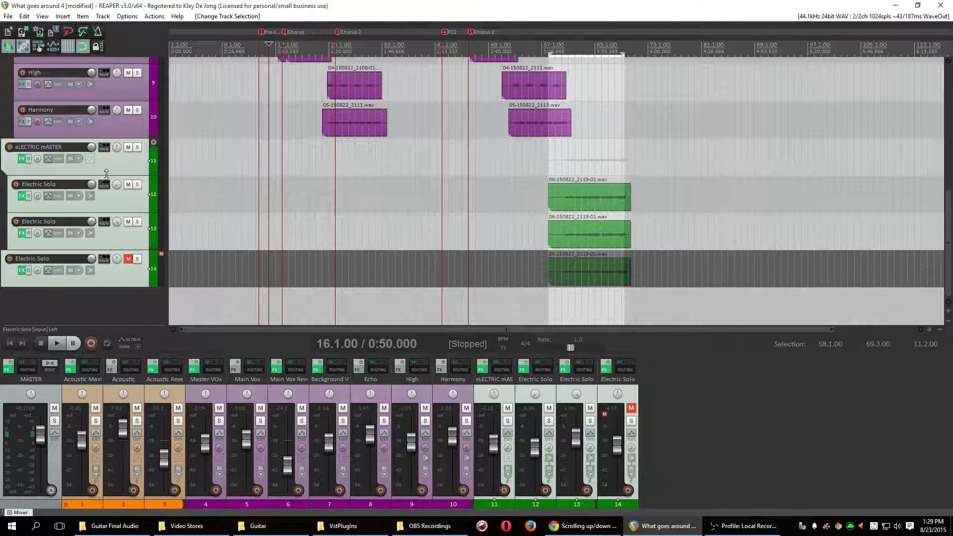
pyautogui.click(120, 165)
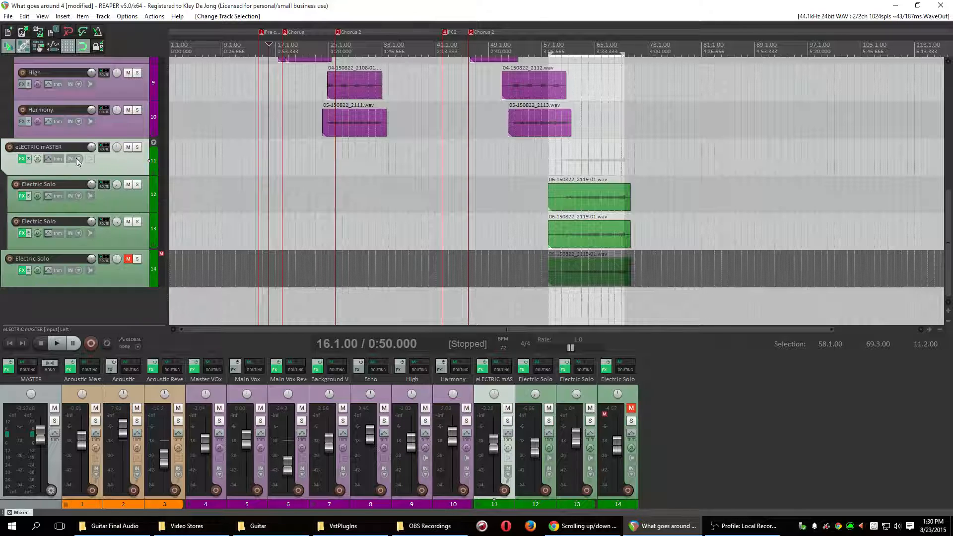
pyautogui.keyDown('shift'); pyautogui.click(112, 275); pyautogui.keyUp('shift')
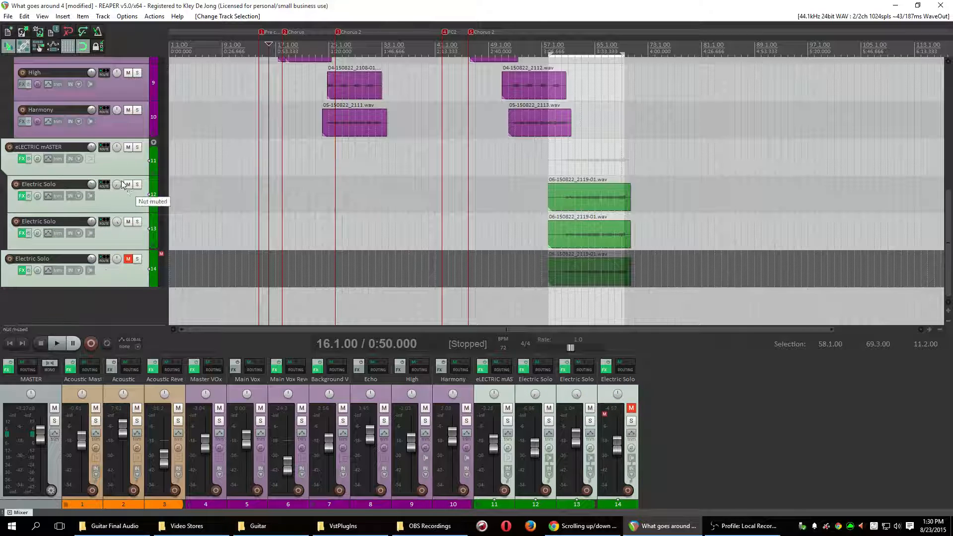
pyautogui.click(112, 166)
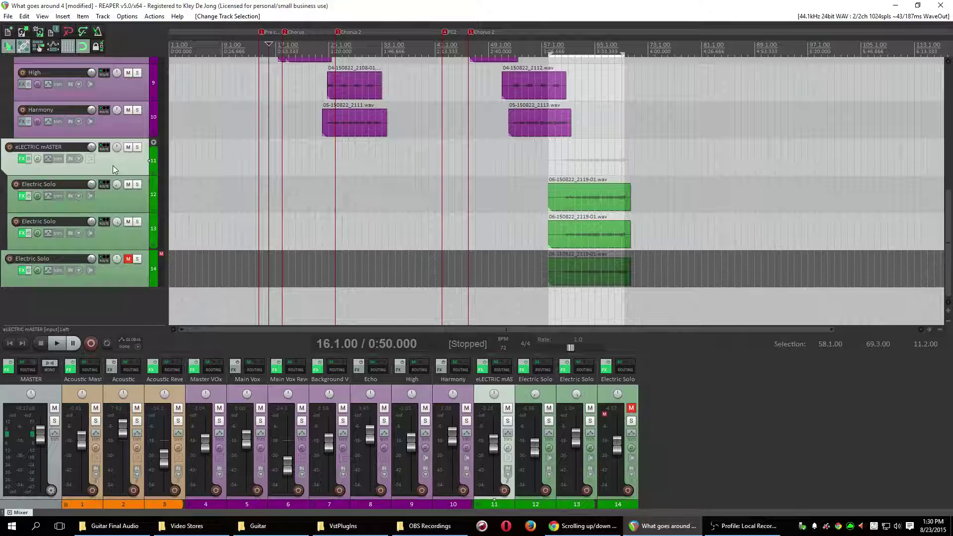
pyautogui.keyDown('shift'); pyautogui.click(112, 198); pyautogui.keyUp('shift')
pyautogui.keyDown('shift'); pyautogui.click(112, 237); pyautogui.keyUp('shift')
pyautogui.keyDown('shift'); pyautogui.click(108, 280); pyautogui.keyUp('shift')
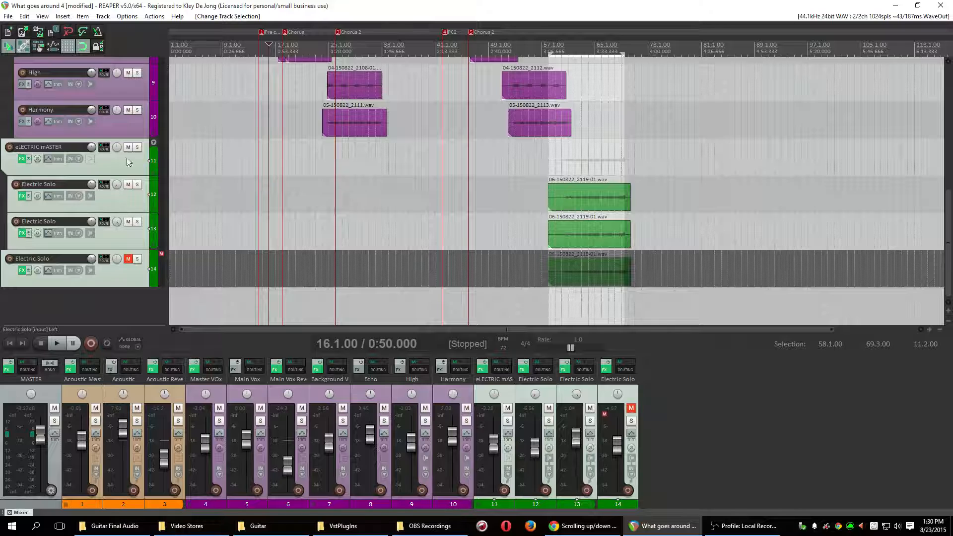
# Set the four selected tracks to a custom dark green colour and deselect them.
pyautogui.rightClick(118, 199)
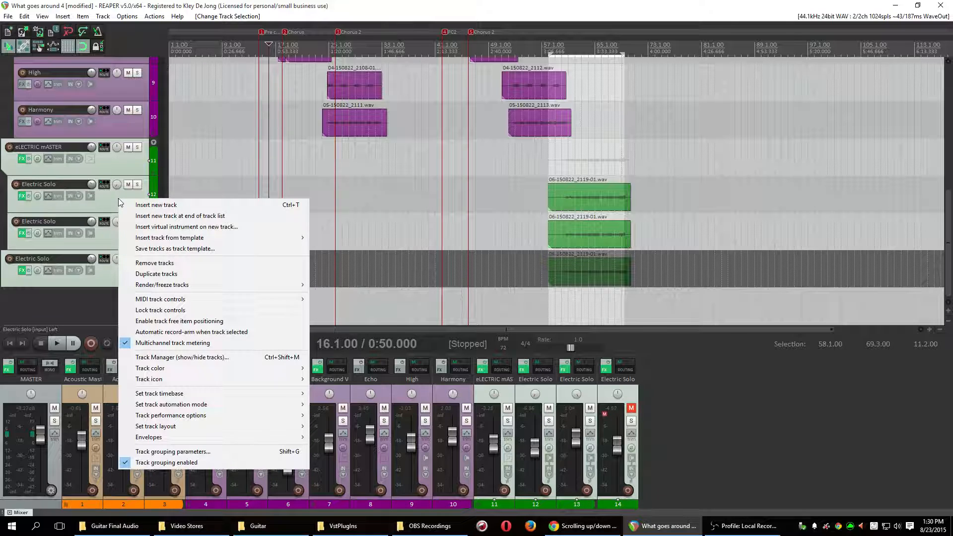
pyautogui.moveTo(150, 368)
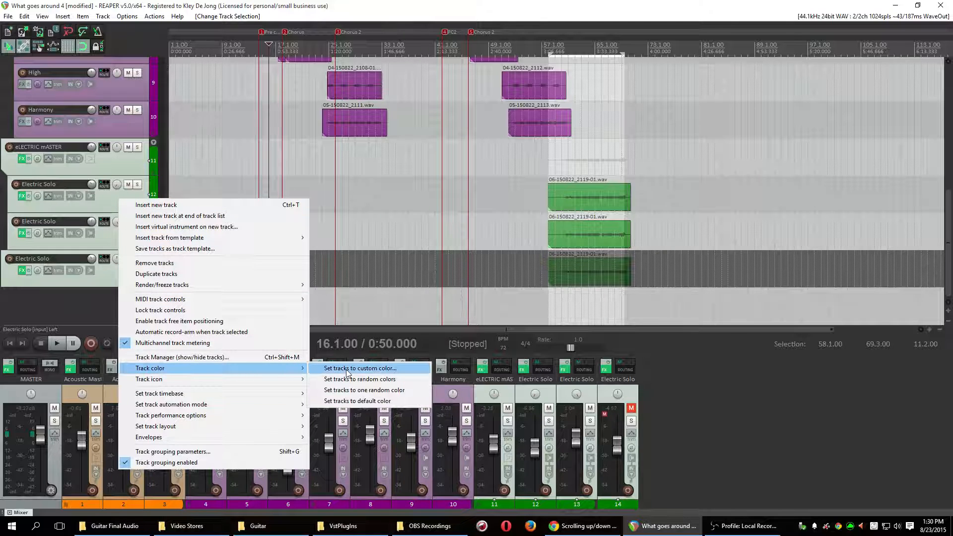
pyautogui.click(350, 371)
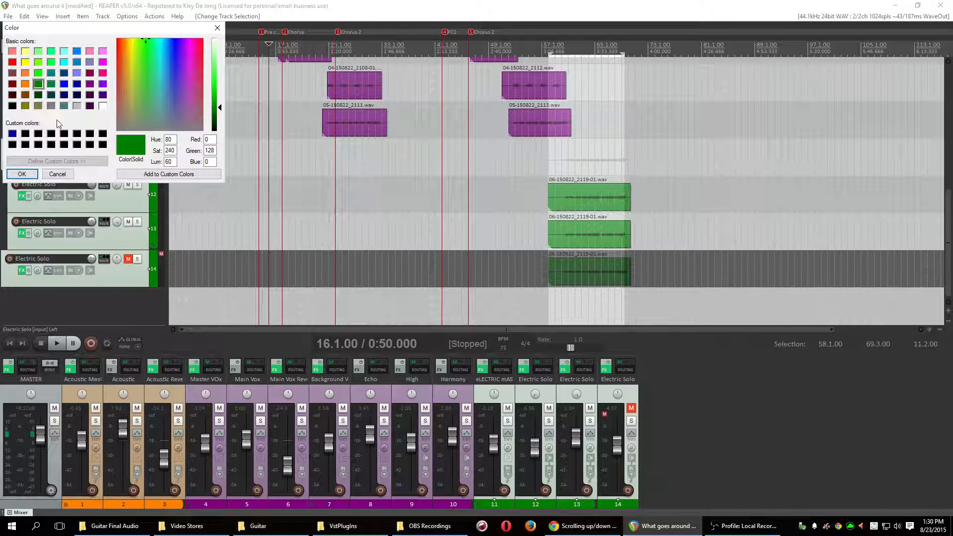
pyautogui.click(58, 173)
pyautogui.click(122, 298)
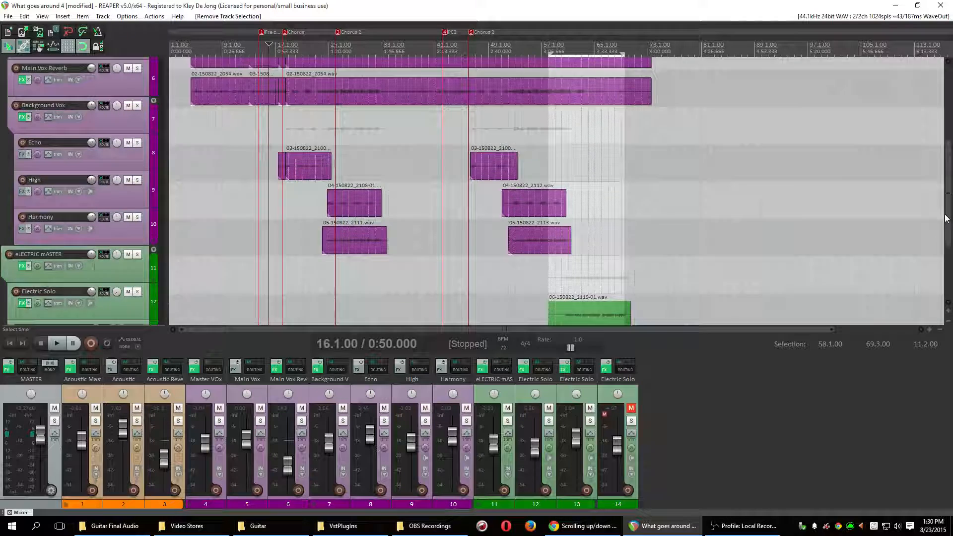
pyautogui.moveTo(950, 246); pyautogui.dragTo(951, 138)
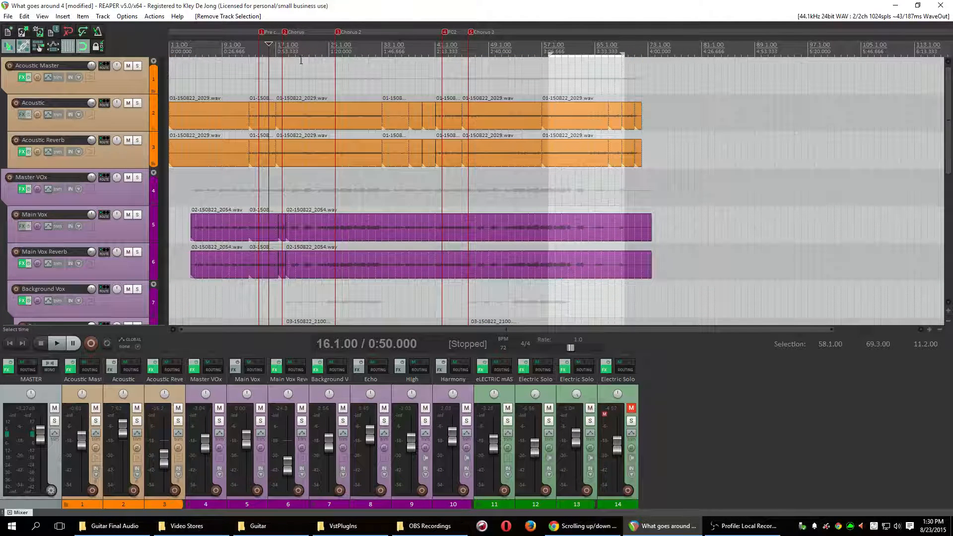
pyautogui.click(262, 33)
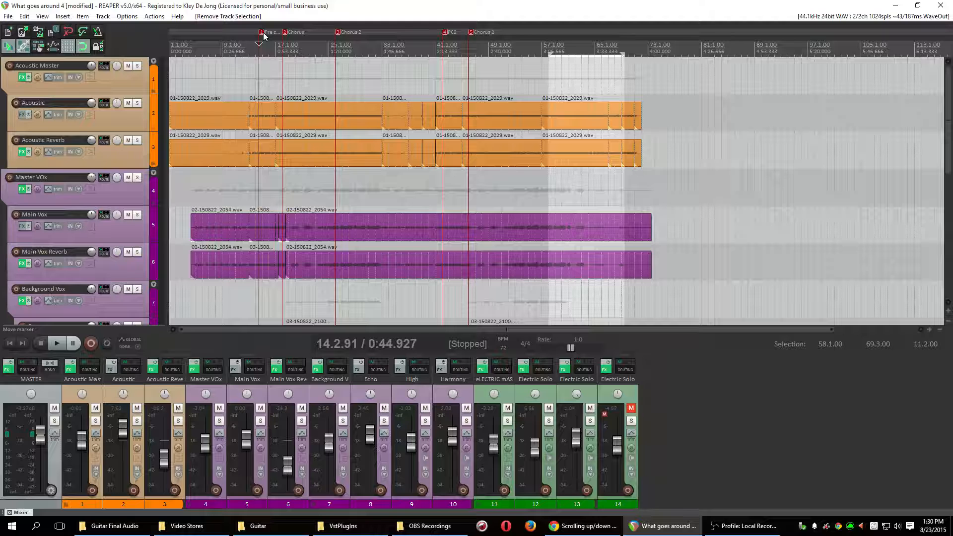
pyautogui.doubleClick(262, 34)
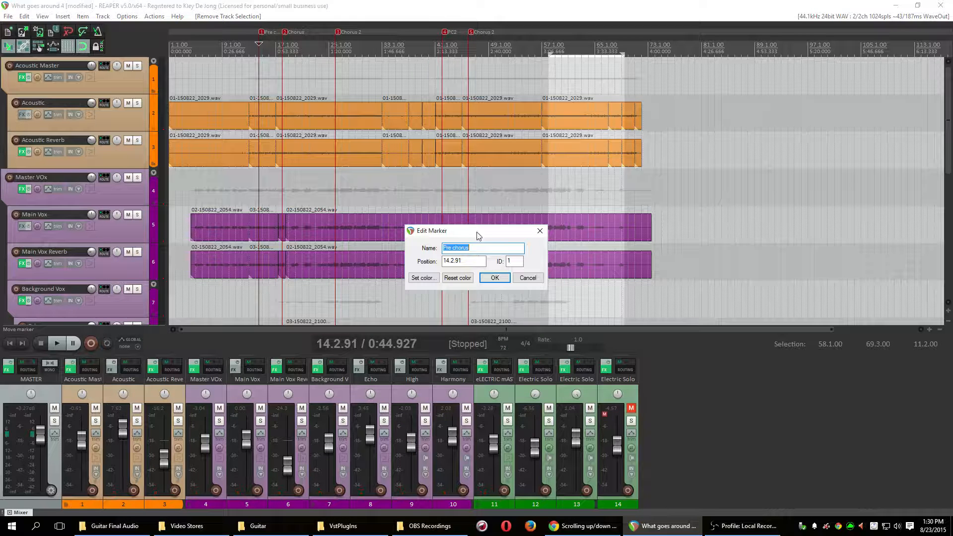
pyautogui.click(528, 278)
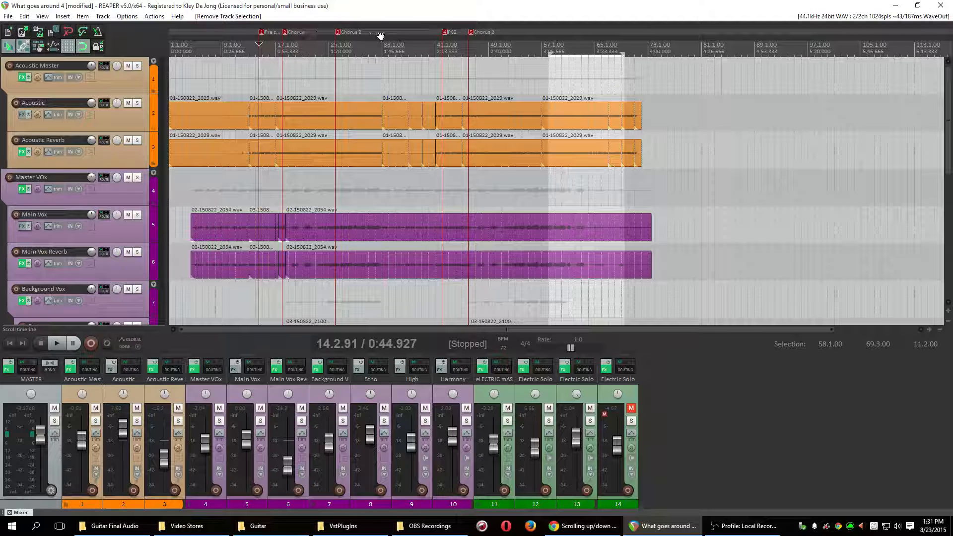
# Audition the Electric Solo section from just before bar 61 and return the cursor to 61.1.00.
pyautogui.click(258, 112)
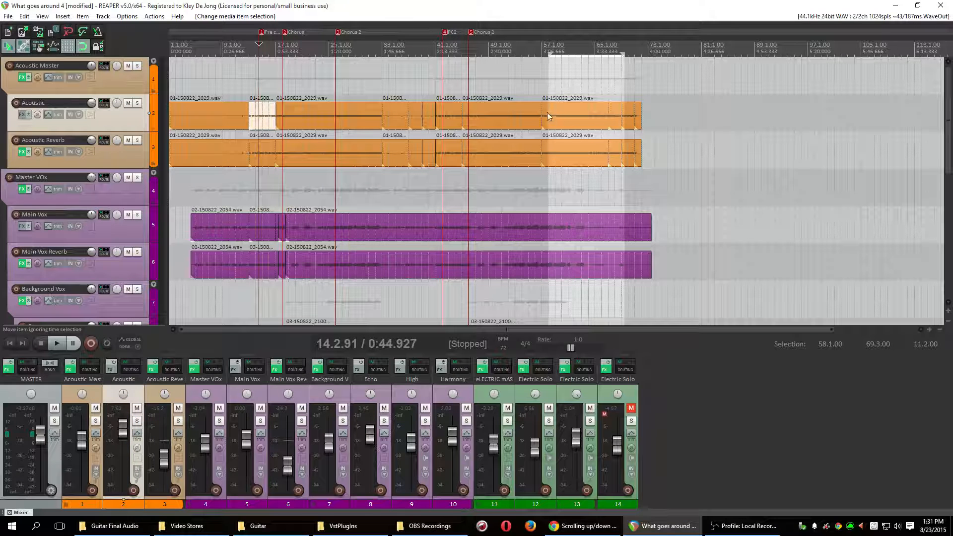
pyautogui.scroll(-5, 661, 230)
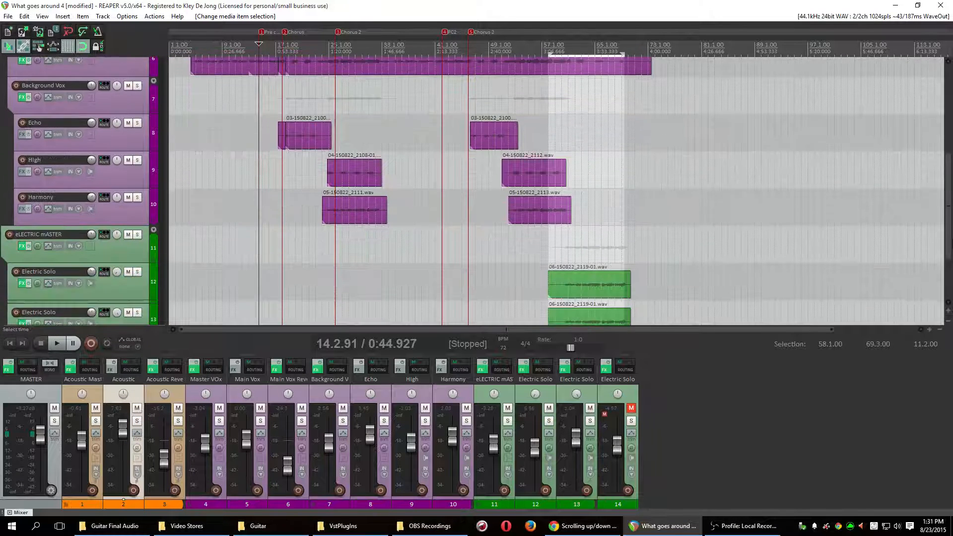
pyautogui.click(568, 257)
pyautogui.scroll(4, 622, 260)
pyautogui.scroll(-3, 622, 260)
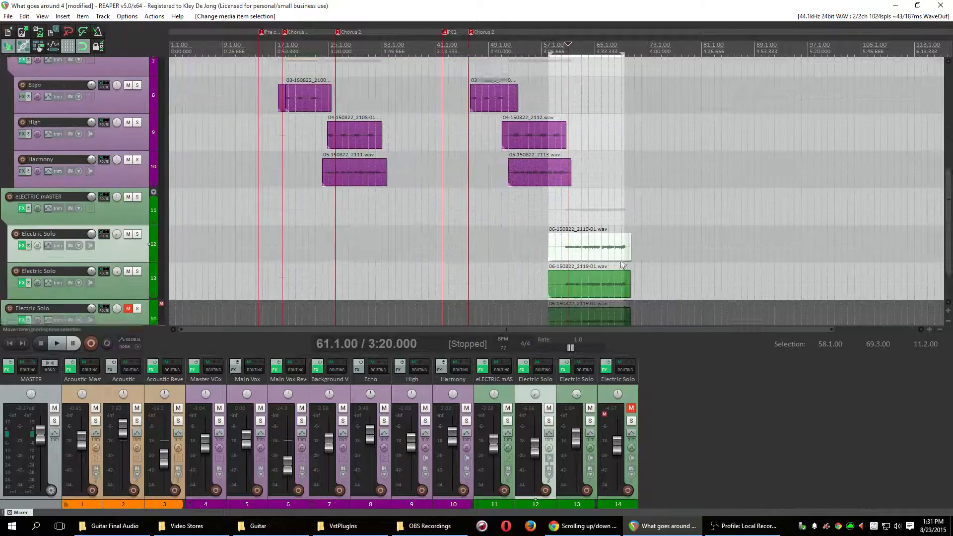
pyautogui.scroll(-1, 621, 260)
pyautogui.scroll(2, 619, 260)
pyautogui.scroll(2, 620, 261)
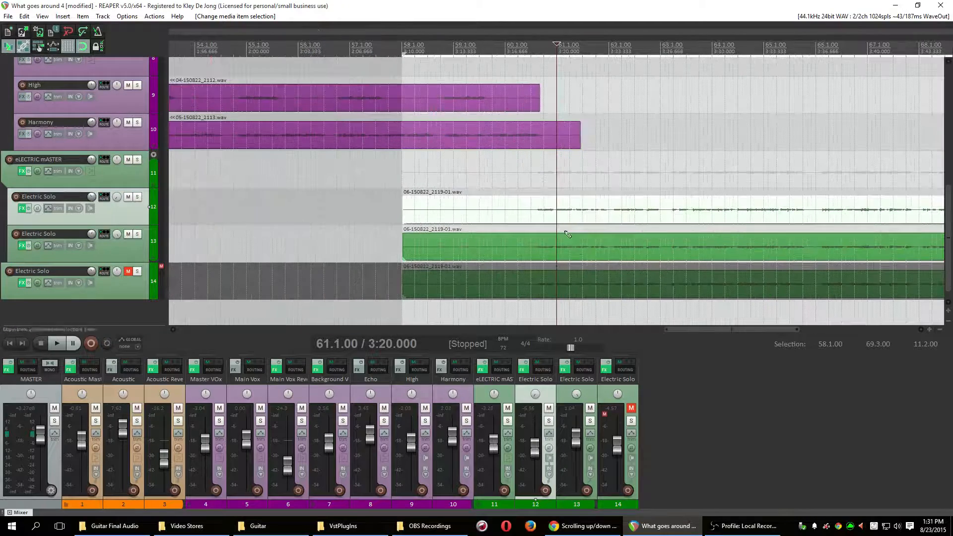
pyautogui.click(543, 217)
pyautogui.press('space')
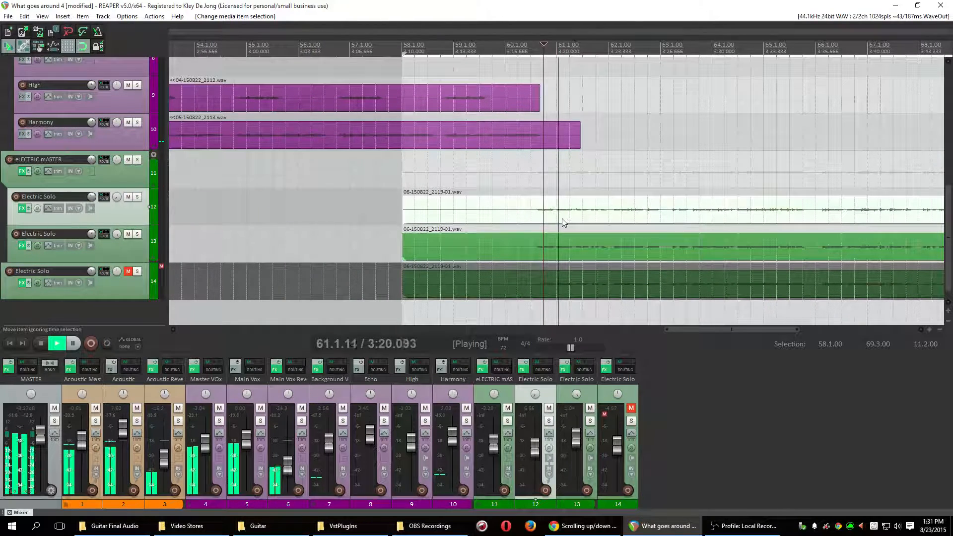
pyautogui.press('space')
pyautogui.click(557, 218)
pyautogui.scroll(1, 835, 226)
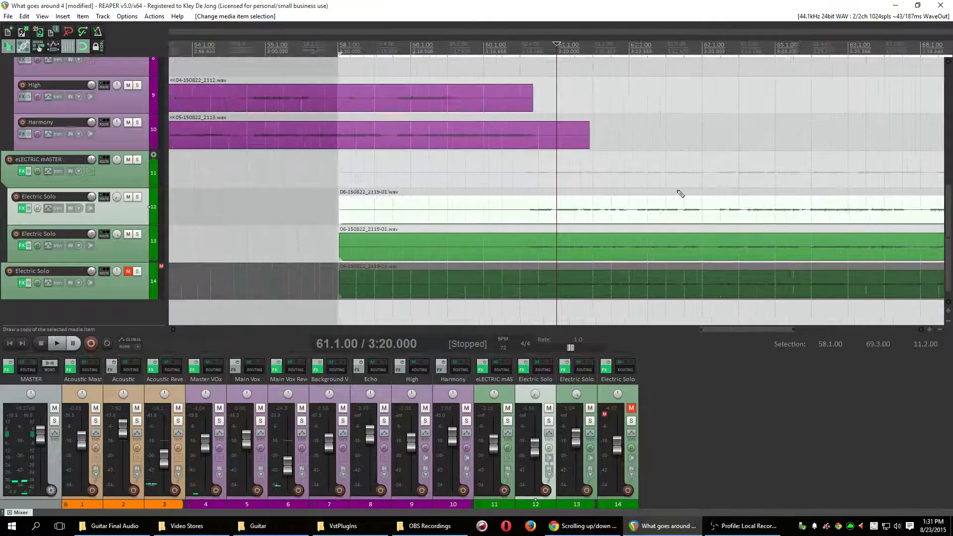
pyautogui.scroll(-2, 679, 194)
pyautogui.moveTo(949, 224)
pyautogui.mouseDown()
pyautogui.moveTo(946, 147)
pyautogui.moveTo(916, 86)
pyautogui.mouseUp()
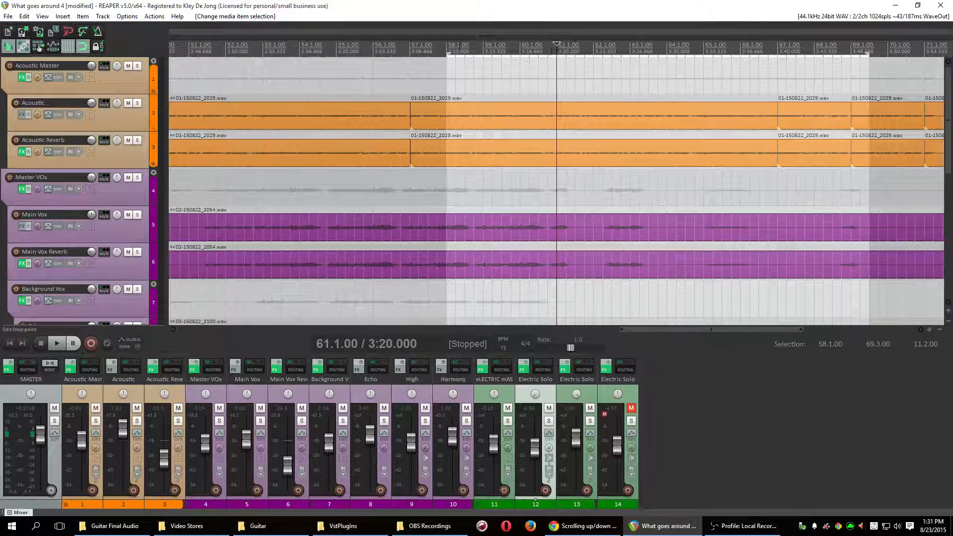
# Insert a marker named 'Solo' at 61.1.00 from the ruler menu, then return the edit cursor to 14.2.91.
pyautogui.rightClick(556, 45)
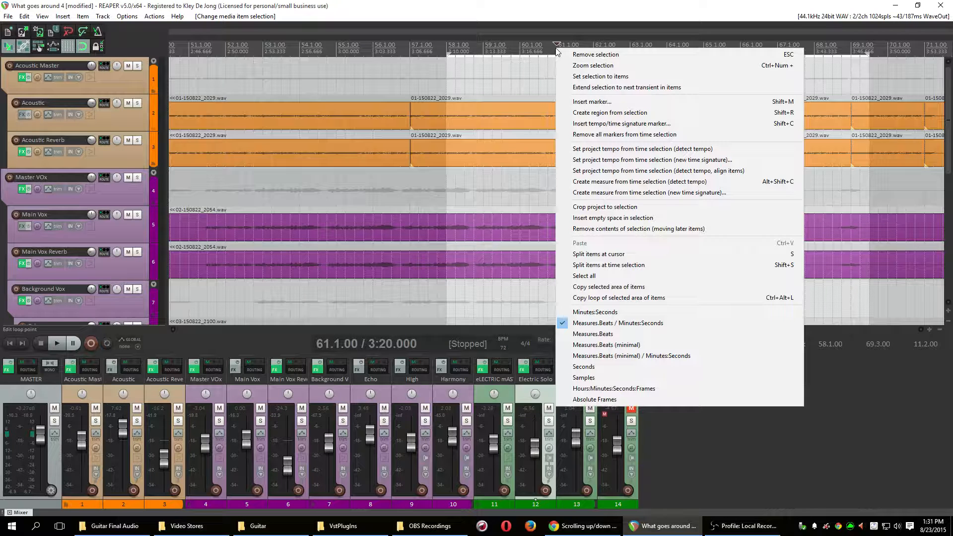
pyautogui.click(593, 103)
pyautogui.write('So')
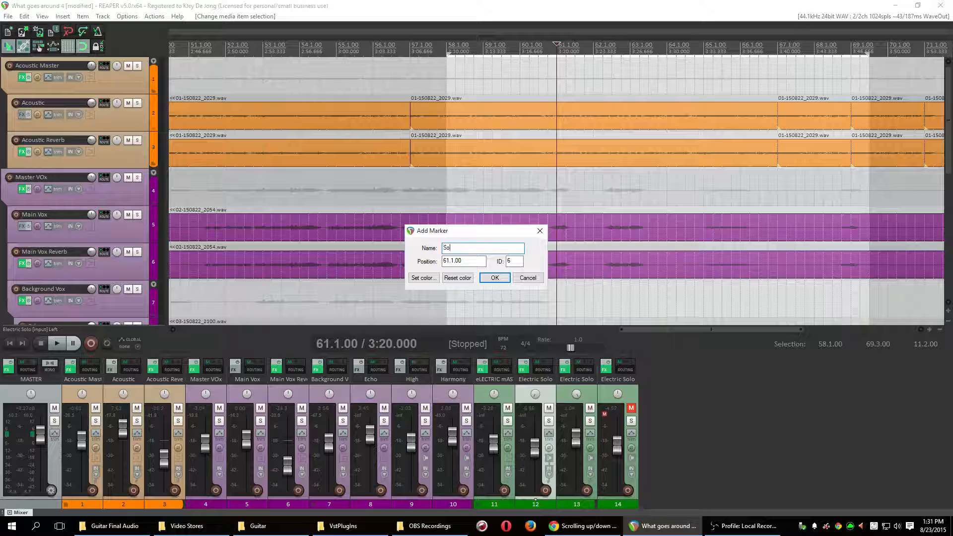
pyautogui.write('lo')
pyautogui.press('Return')
pyautogui.scroll(-3, 522, 231)
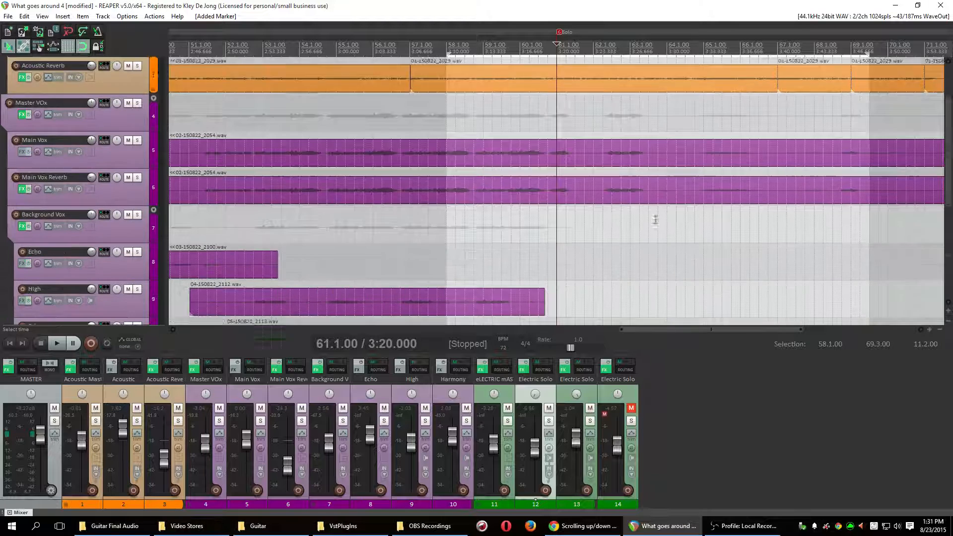
pyautogui.scroll(3, 630, 227)
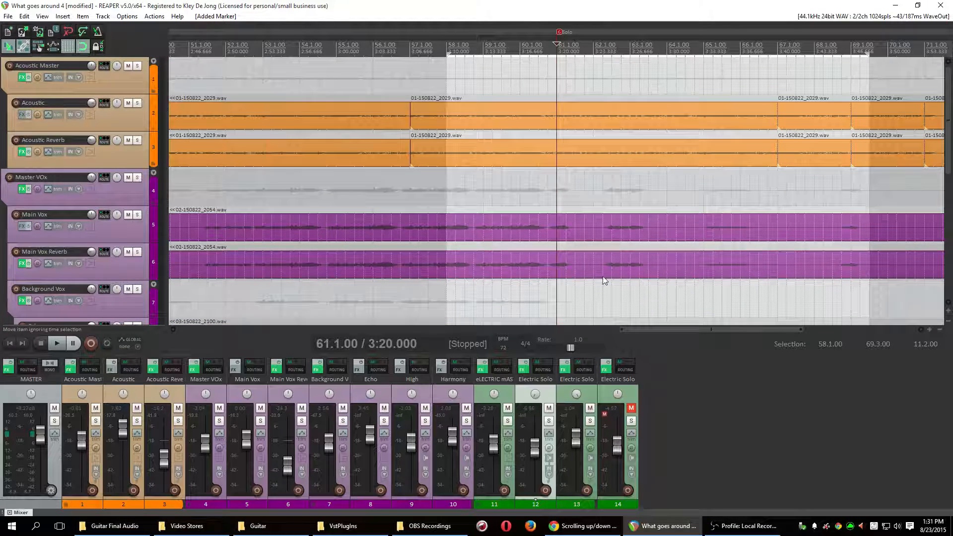
pyautogui.scroll(-3, 372, 240)
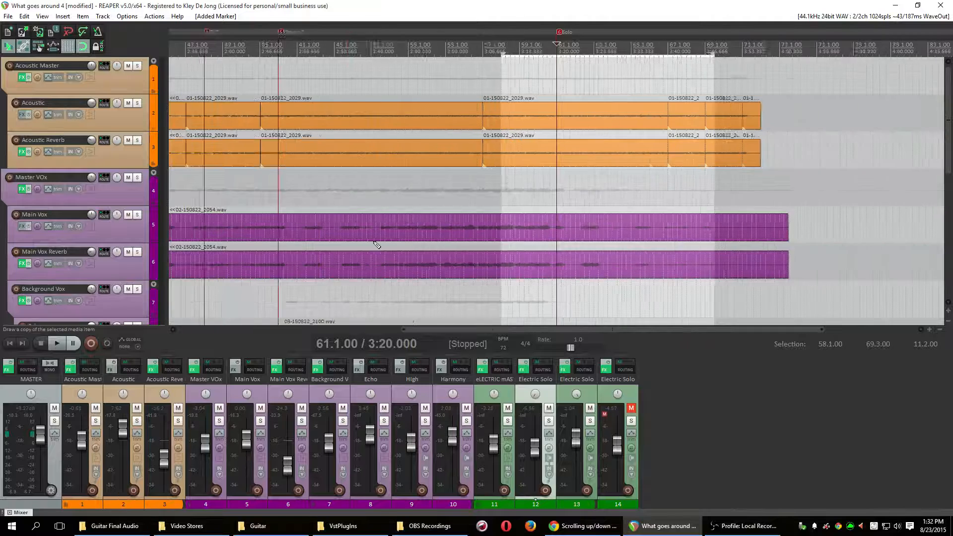
pyautogui.scroll(-2, 358, 240)
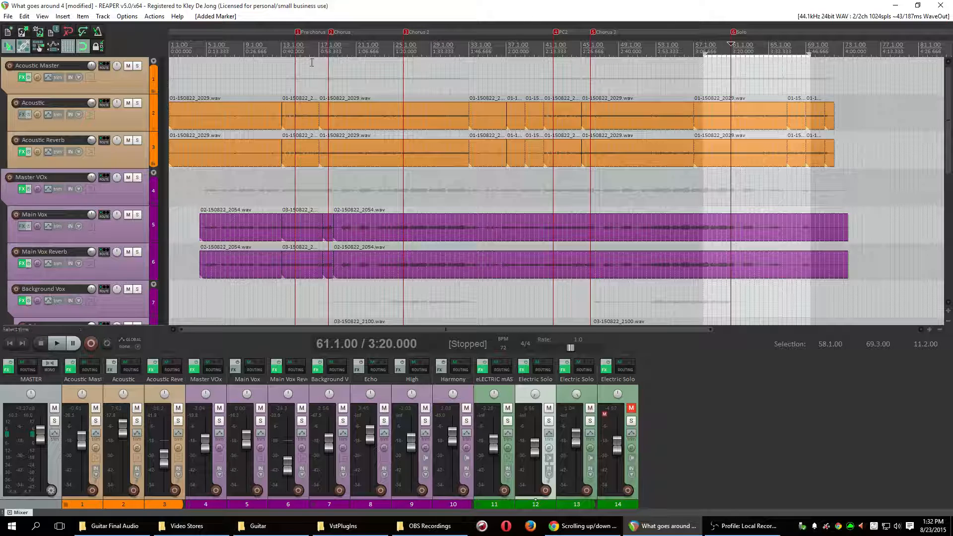
pyautogui.click(297, 45)
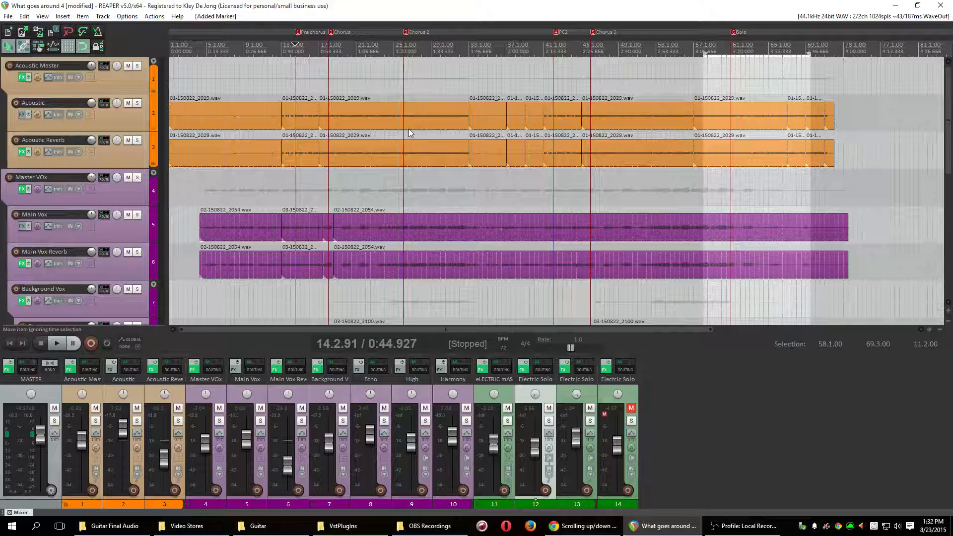
pyautogui.moveTo(947, 149); pyautogui.dragTo(947, 212)
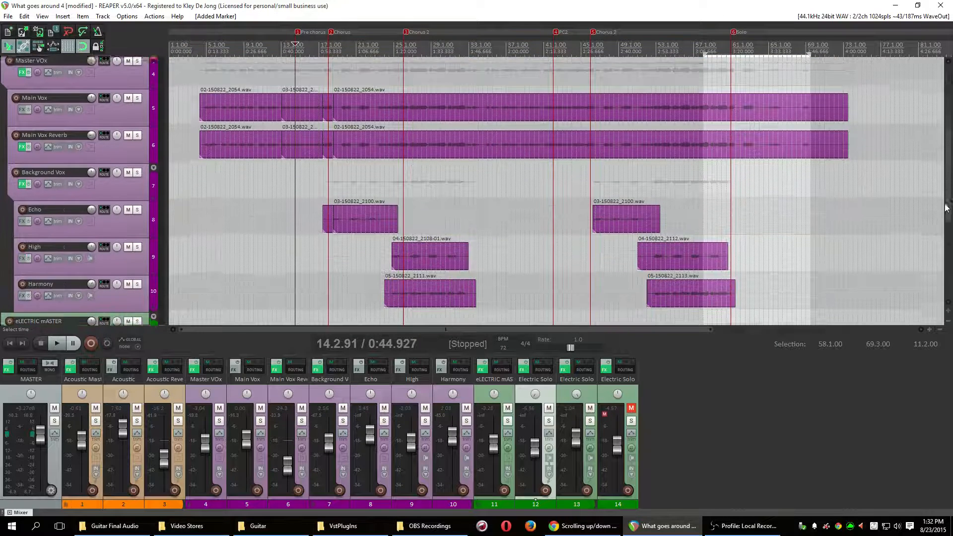
pyautogui.click(356, 200)
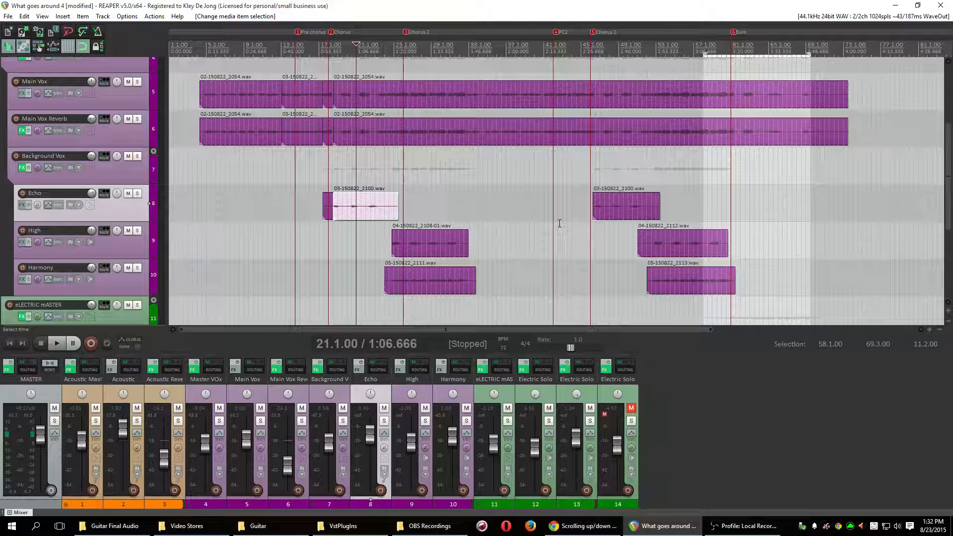
pyautogui.moveTo(948, 179); pyautogui.dragTo(948, 127)
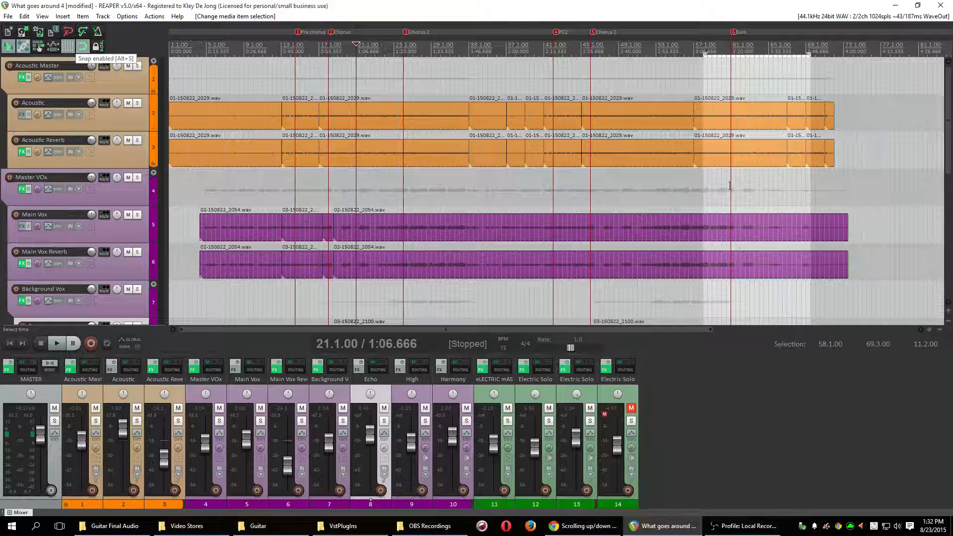
pyautogui.scroll(-5, 942, 234)
pyautogui.scroll(-2, 942, 235)
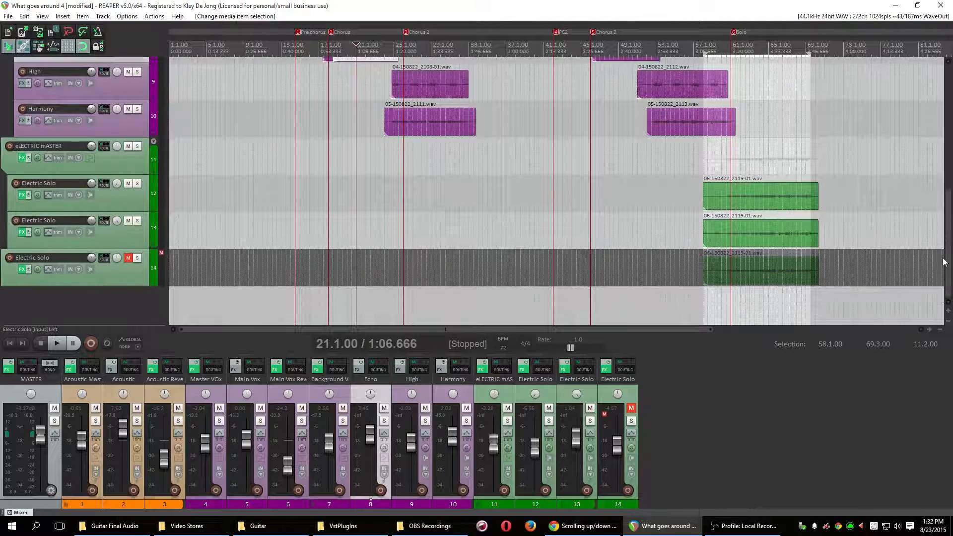
# Duplicate the last Electric Solo track with Ctrl+Shift+D and select its clip.
pyautogui.rightClick(112, 280)
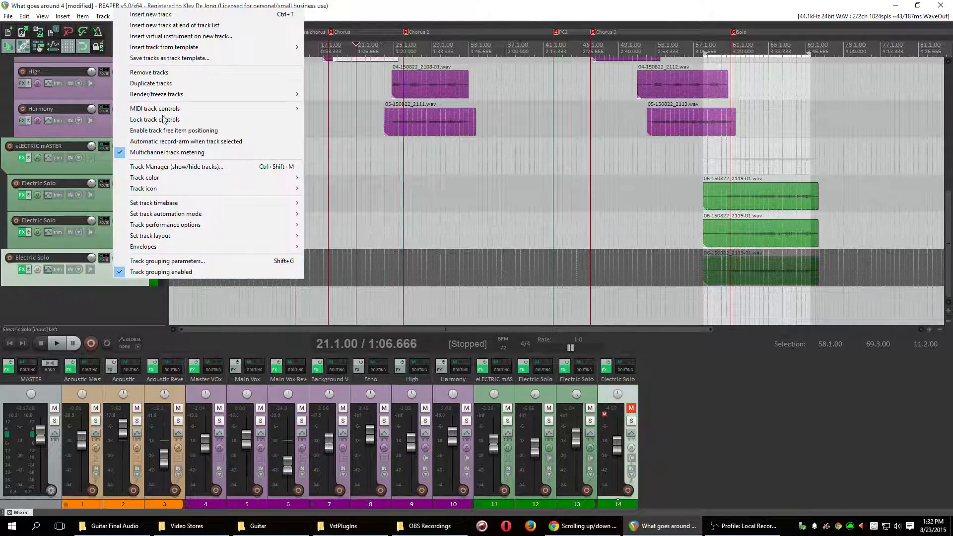
pyautogui.press('Escape')
pyautogui.hotkey('ctrl', 'shift', 'd')
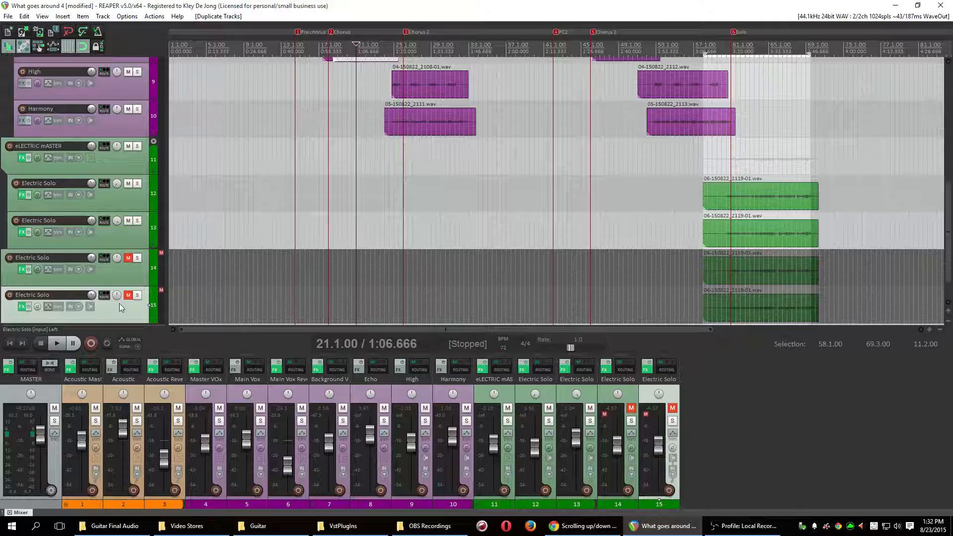
pyautogui.click(716, 316)
pyautogui.scroll(3, 716, 316)
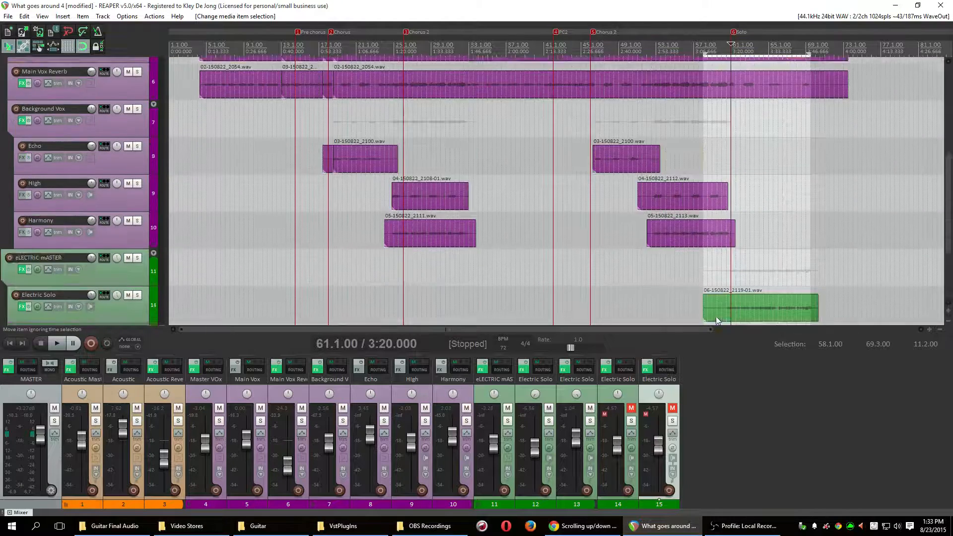
pyautogui.scroll(-4, 715, 317)
# Solo the last Electric Solo track and play it, unmute the Electric Solo track above, then unsolo and stop.
pyautogui.click(128, 266)
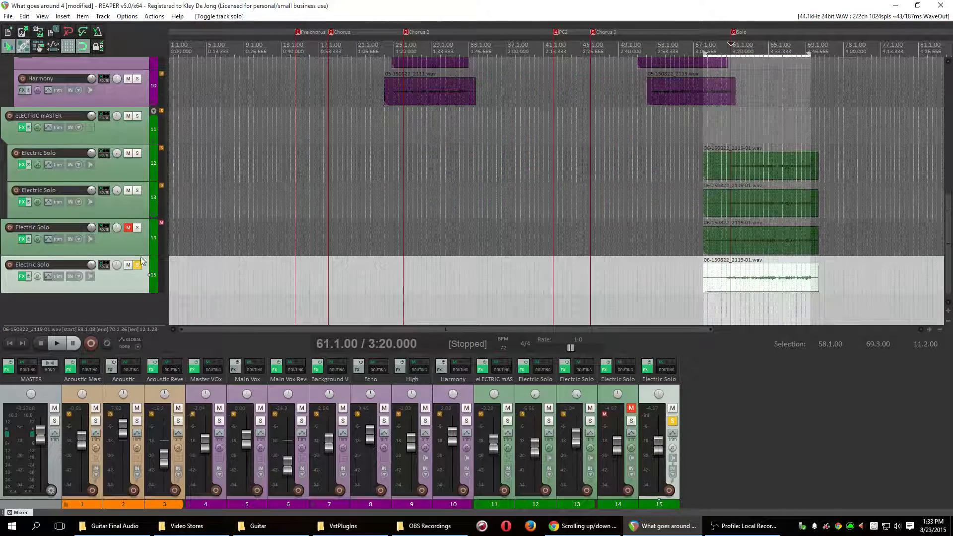
pyautogui.press('space')
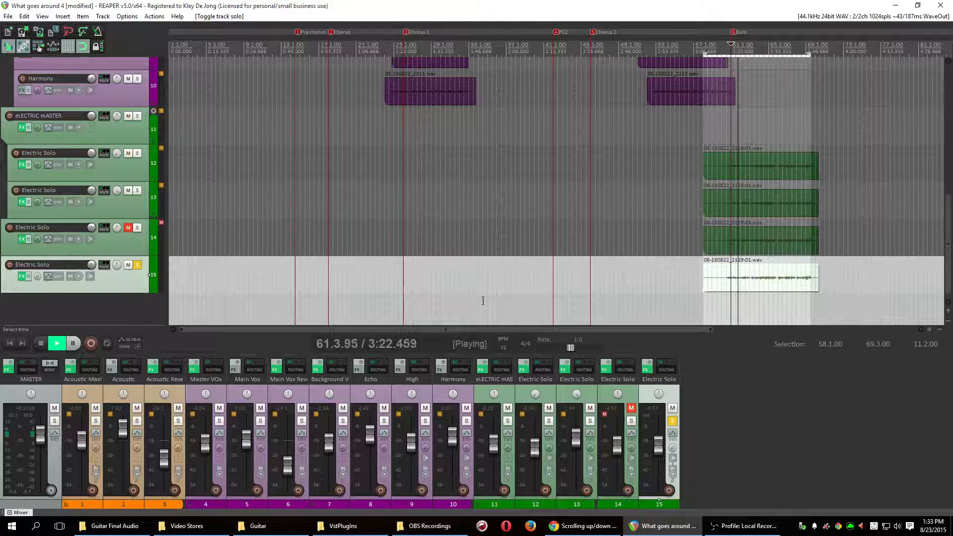
pyautogui.press('space')
pyautogui.click(128, 227)
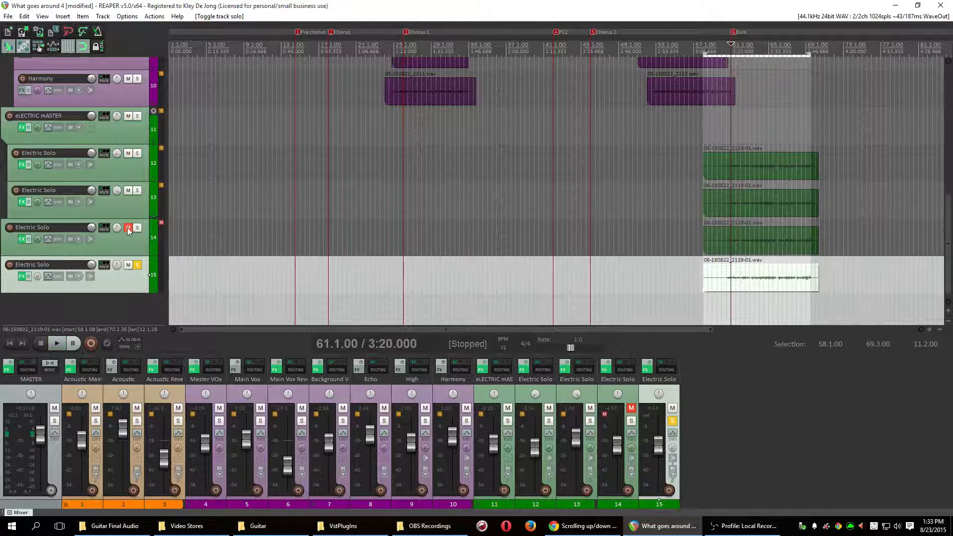
pyautogui.press('space')
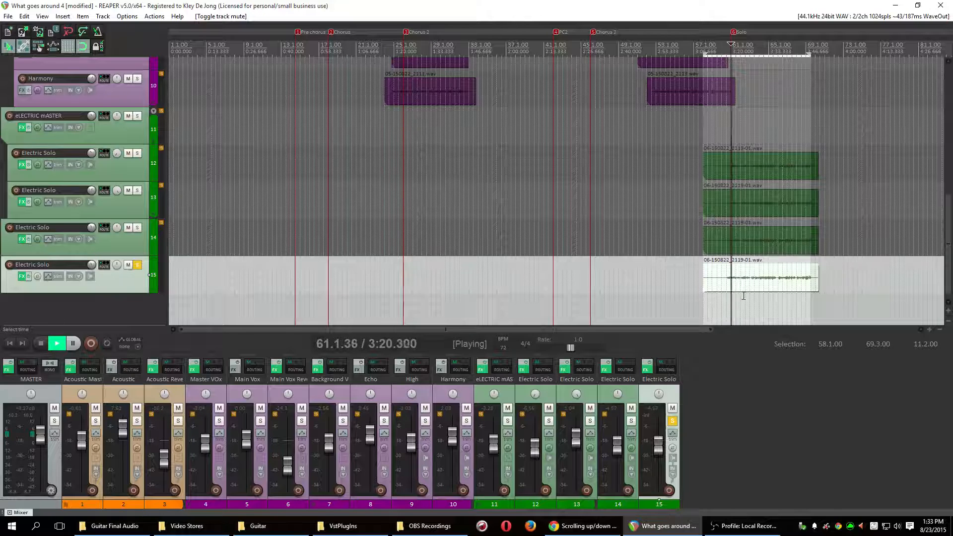
pyautogui.scroll(3, 744, 292)
pyautogui.scroll(-3, 743, 293)
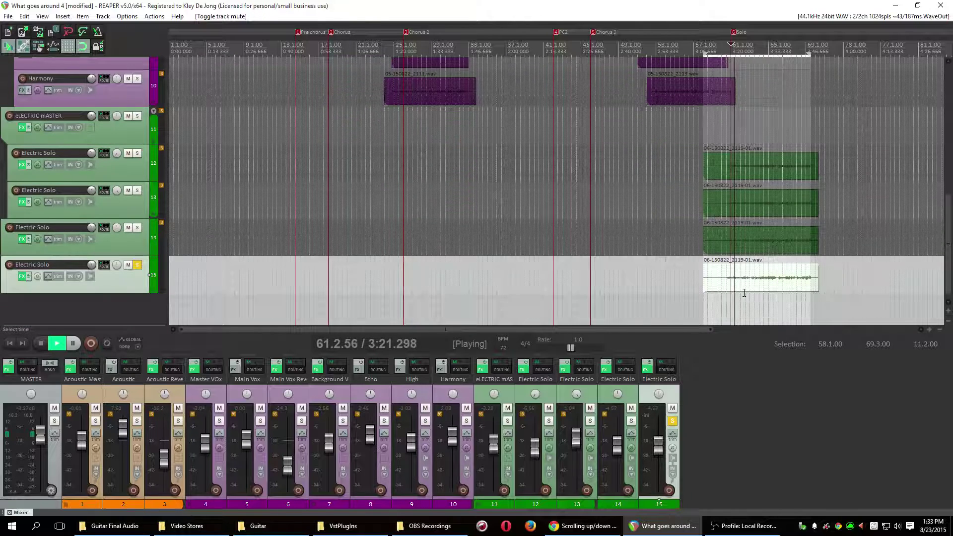
pyautogui.click(136, 265)
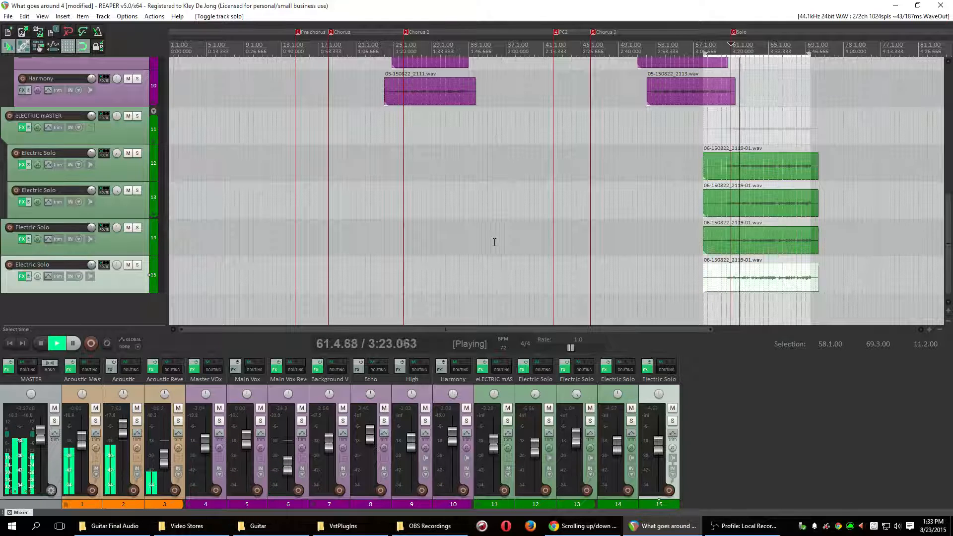
pyautogui.press('space')
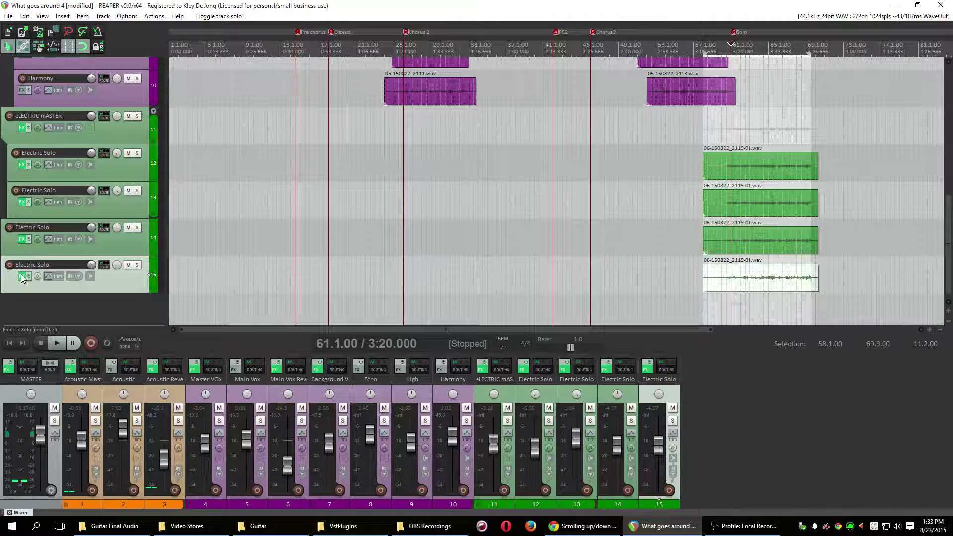
pyautogui.click(22, 276)
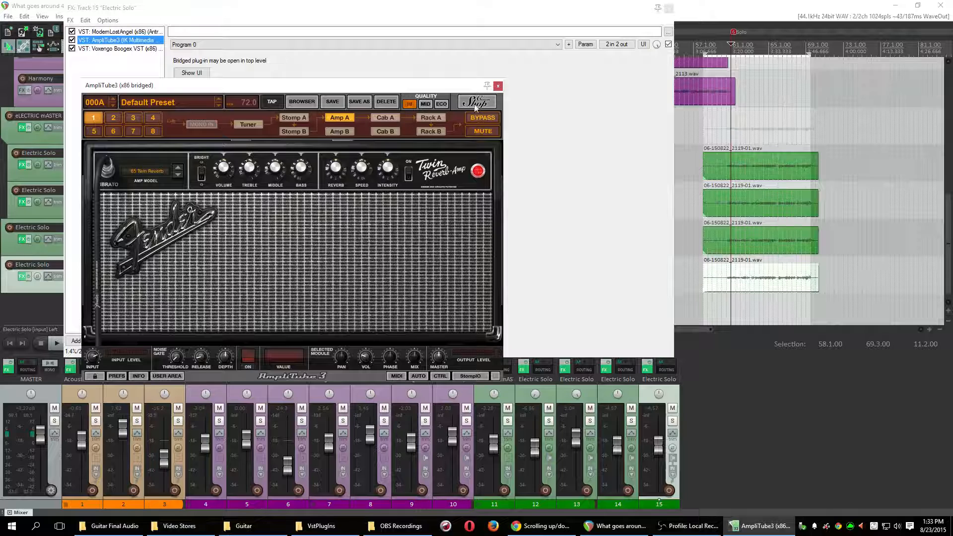
pyautogui.click(497, 87)
pyautogui.click(104, 31)
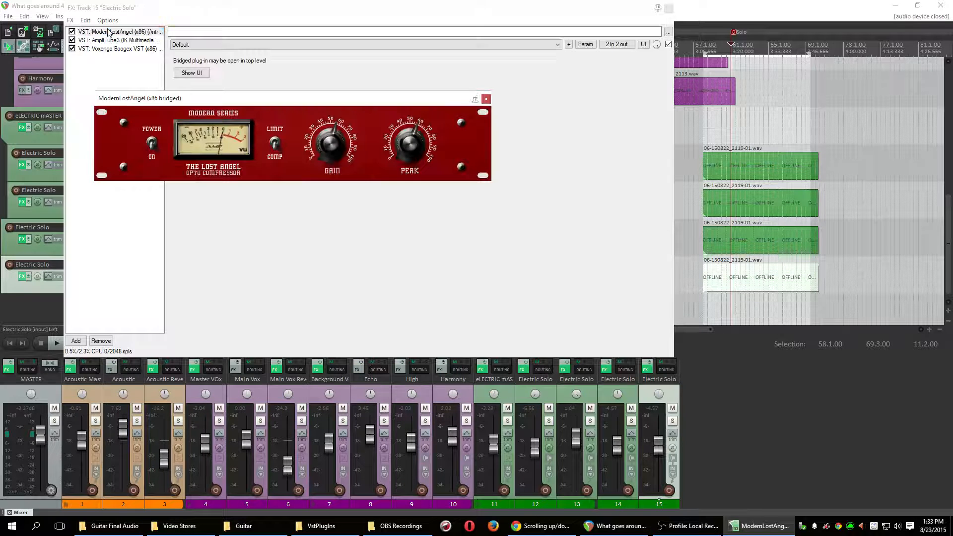
pyautogui.click(486, 98)
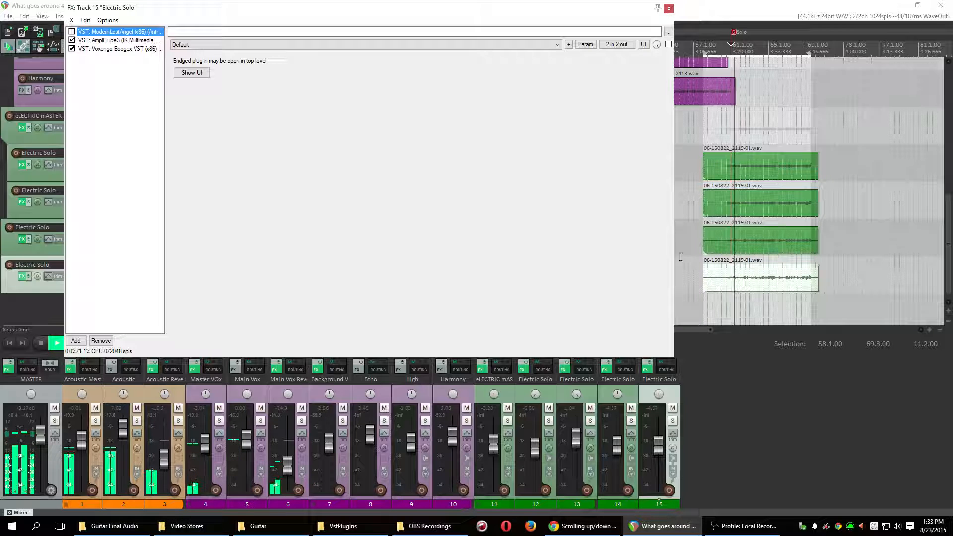
pyautogui.press('space')
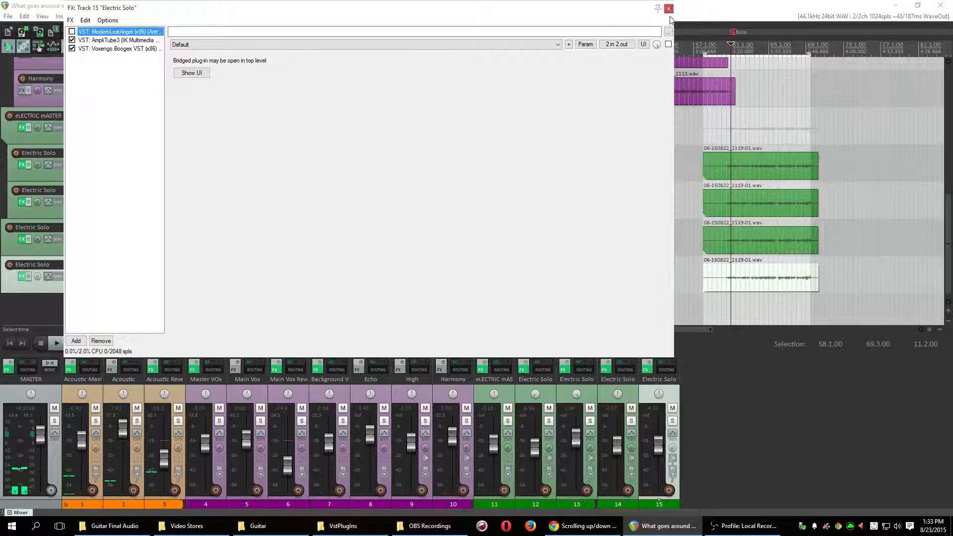
pyautogui.click(669, 8)
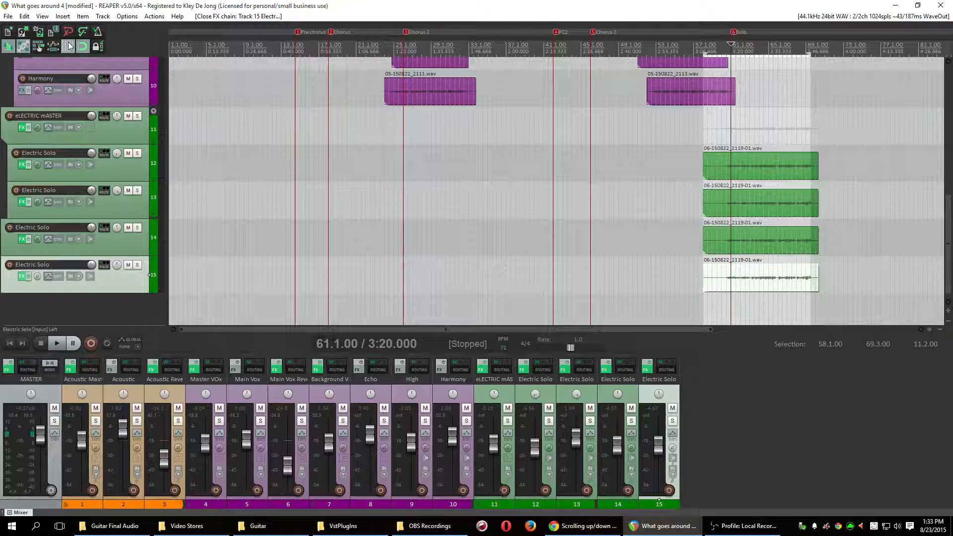
# Set the edit cursor to 62.1.00 and drag the last Electric Solo clip later to start at 59.1.00, then back earlier.
pyautogui.click(735, 281)
pyautogui.scroll(4, 749, 297)
pyautogui.scroll(3, 749, 294)
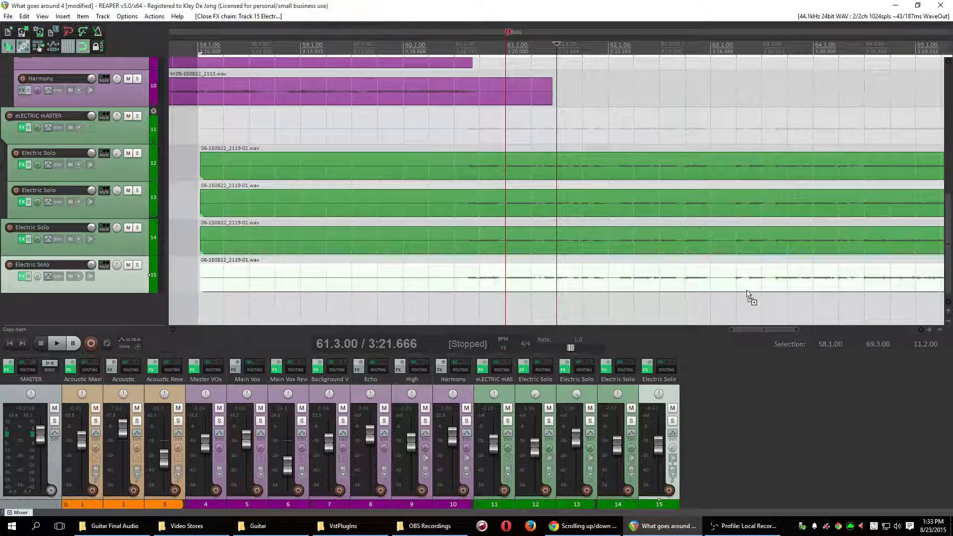
pyautogui.scroll(1, 736, 297)
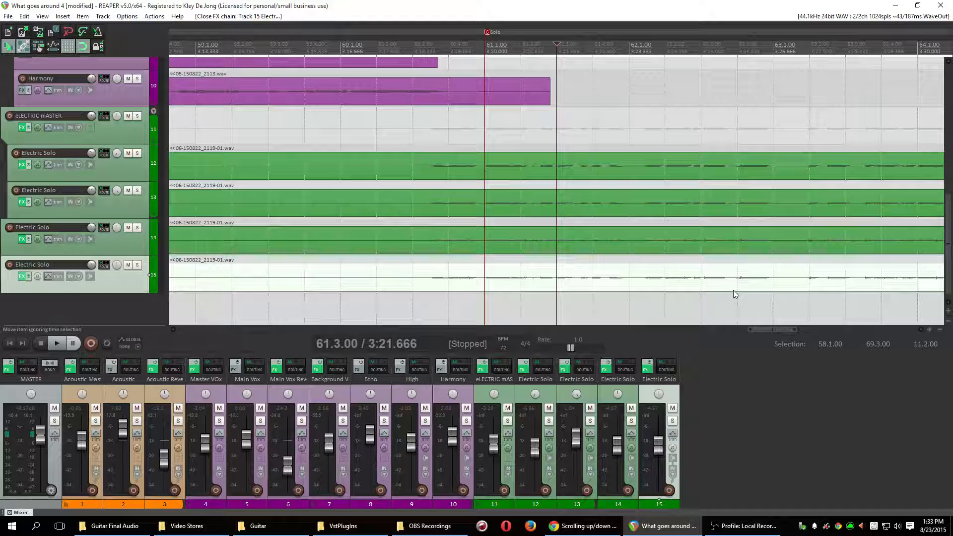
pyautogui.click(632, 289)
pyautogui.scroll(-1, 637, 287)
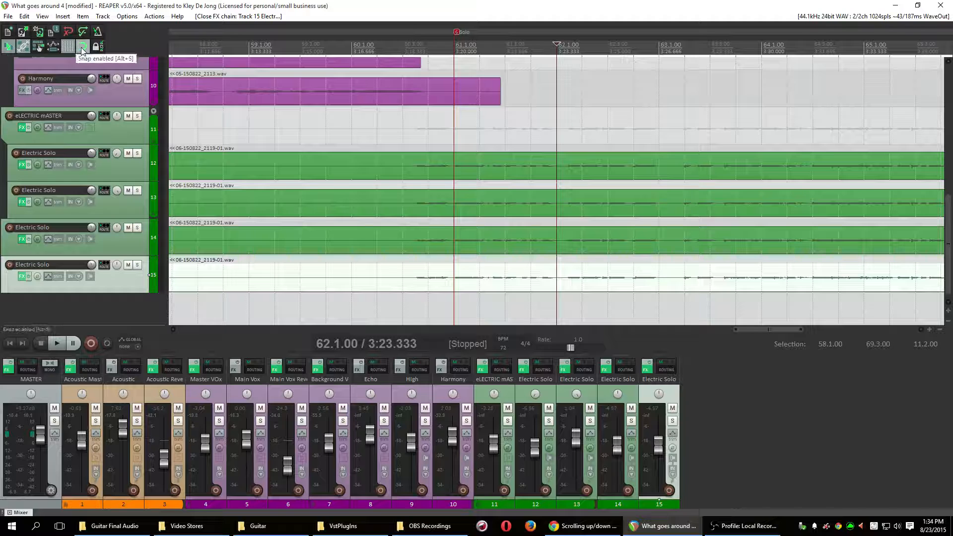
pyautogui.moveTo(509, 282)
pyautogui.mouseDown()
pyautogui.moveTo(554, 276)
pyautogui.moveTo(308, 284)
pyautogui.mouseUp()
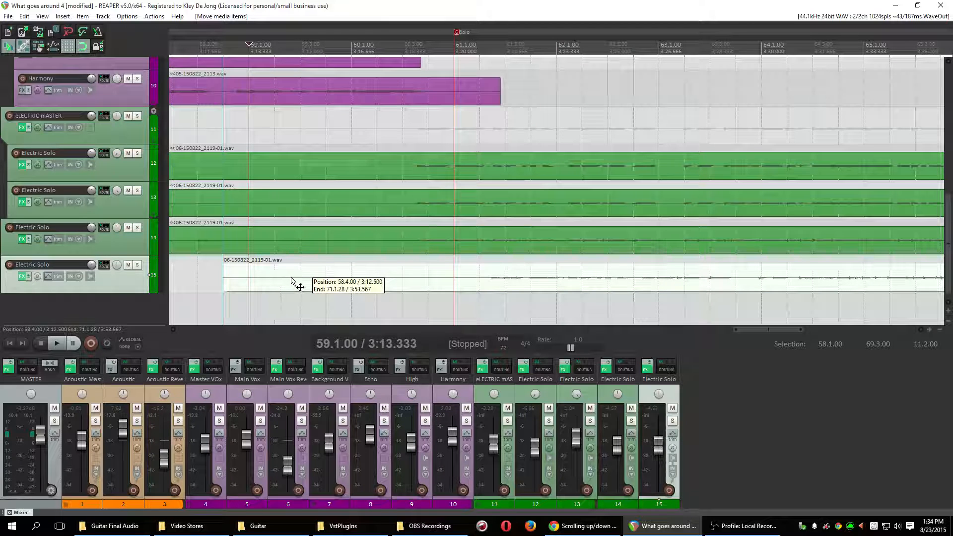
pyautogui.moveTo(298, 281); pyautogui.dragTo(332, 281)
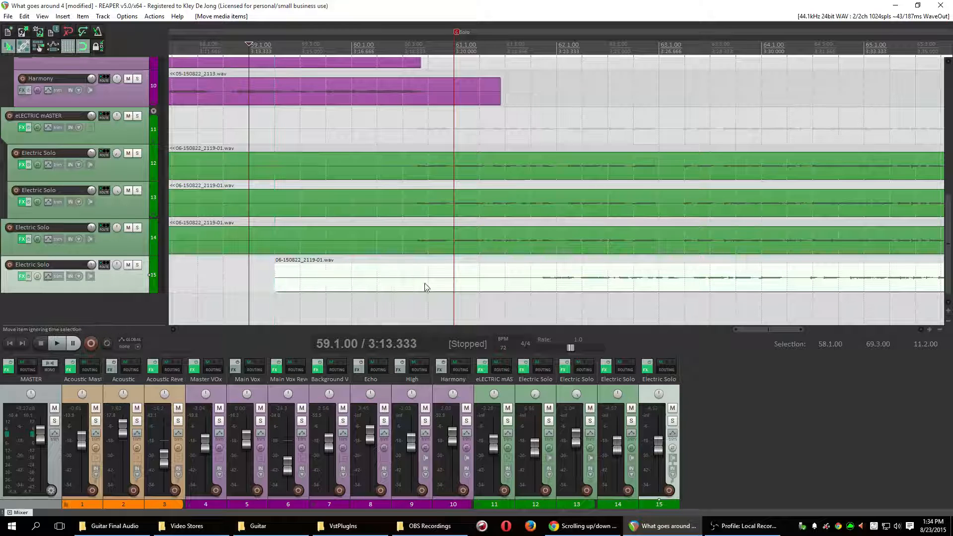
pyautogui.moveTo(425, 287)
pyautogui.mouseDown()
pyautogui.moveTo(443, 281)
pyautogui.moveTo(394, 279)
pyautogui.mouseUp()
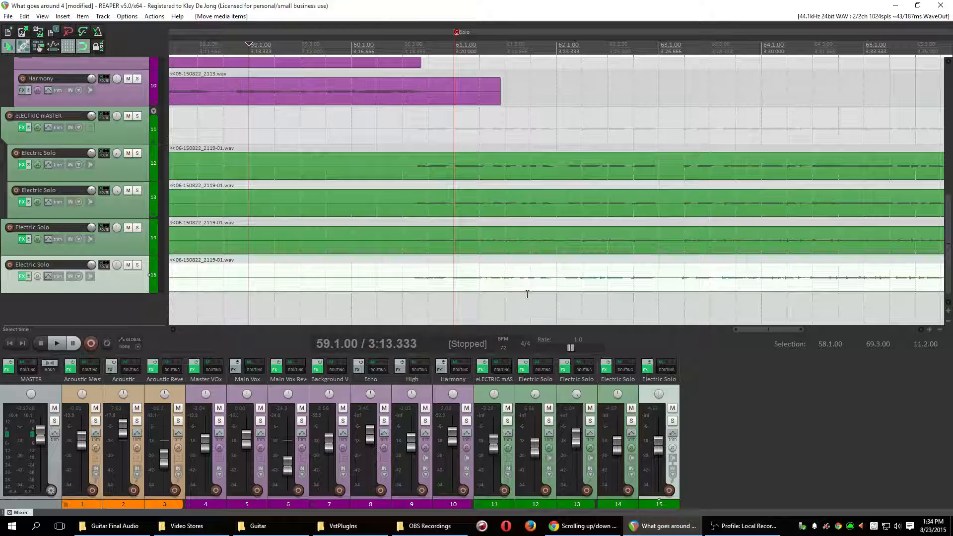
# Split the last Electric Solo clip at 62.1.00 and again shortly after, isolating a middle section.
pyautogui.click(557, 285)
pyautogui.press('s')
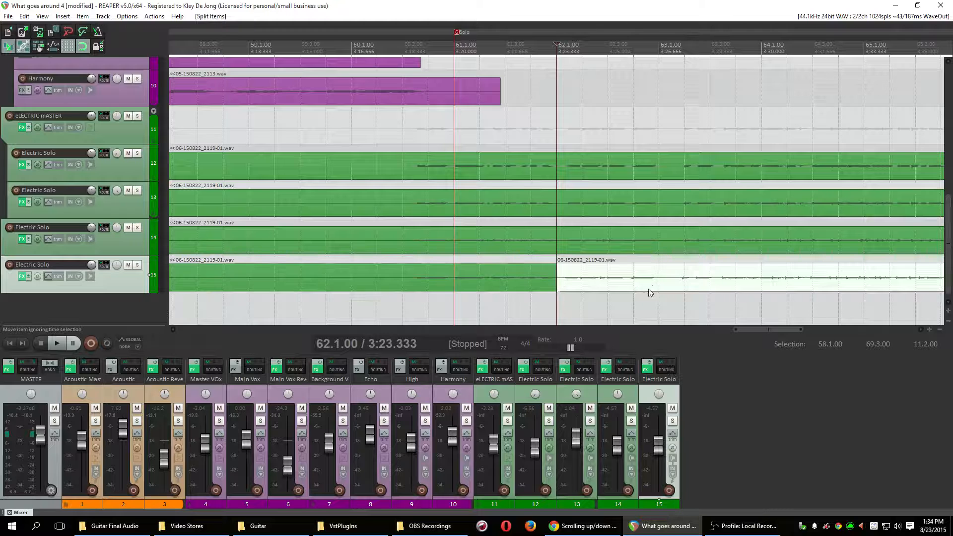
pyautogui.click(658, 283)
pyautogui.press('s')
pyautogui.click(614, 284)
pyautogui.scroll(2, 614, 284)
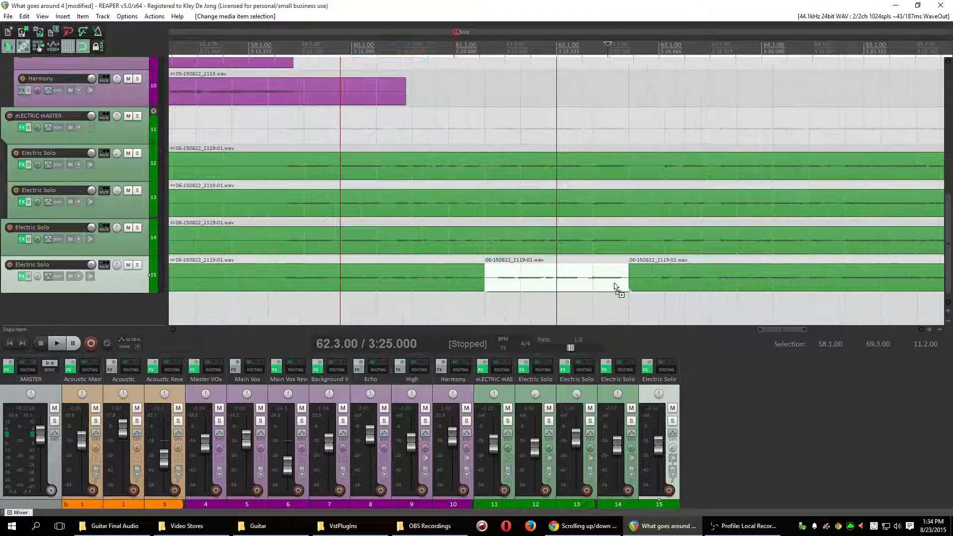
pyautogui.scroll(3, 616, 287)
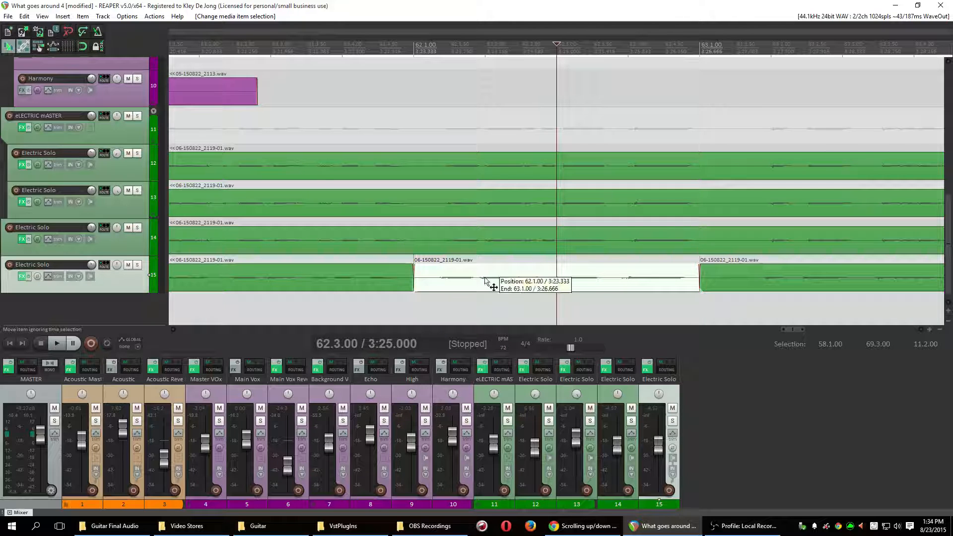
# Nudge the middle section later toward bar 63, remove its right-edge crossfade and toggle snapping.
pyautogui.moveTo(486, 282)
pyautogui.mouseDown()
pyautogui.moveTo(502, 283)
pyautogui.moveTo(488, 284)
pyautogui.mouseUp()
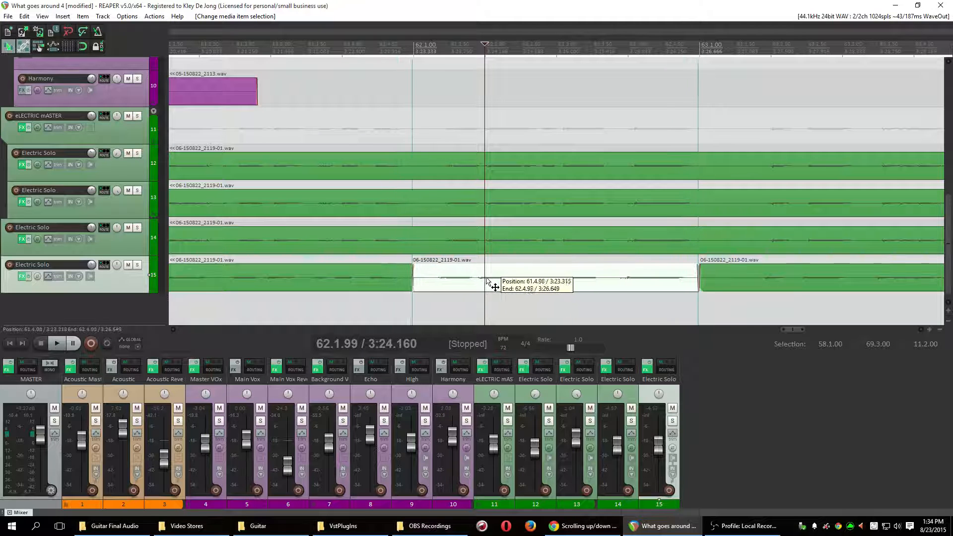
pyautogui.moveTo(488, 284); pyautogui.dragTo(520, 281)
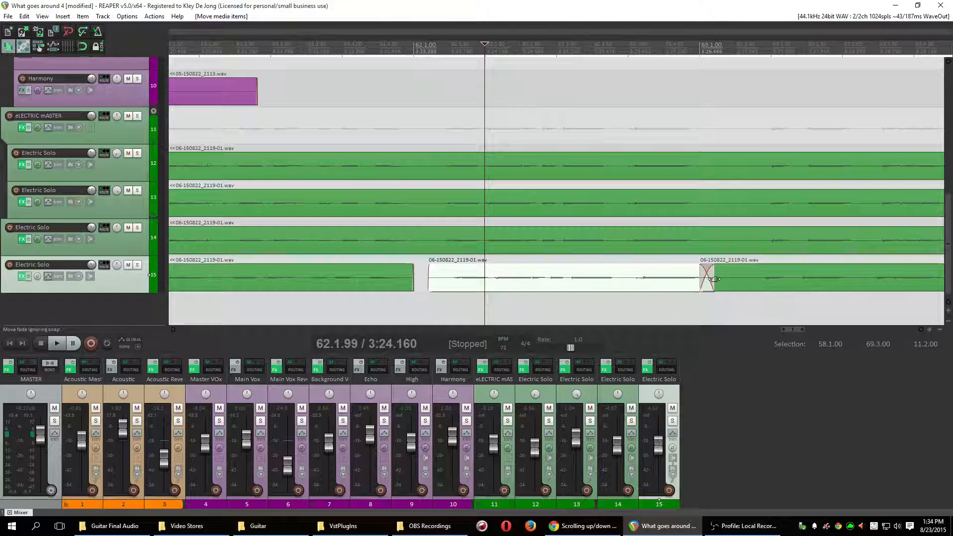
pyautogui.moveTo(713, 281); pyautogui.dragTo(701, 280)
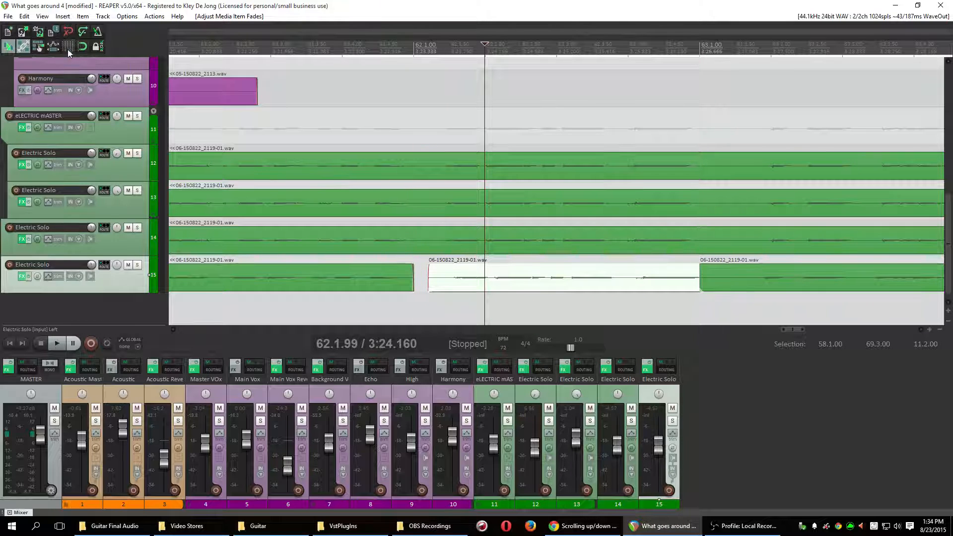
pyautogui.click(68, 47)
pyautogui.moveTo(520, 282)
pyautogui.mouseDown()
pyautogui.moveTo(552, 281)
pyautogui.moveTo(454, 280)
pyautogui.moveTo(517, 283)
pyautogui.mouseUp()
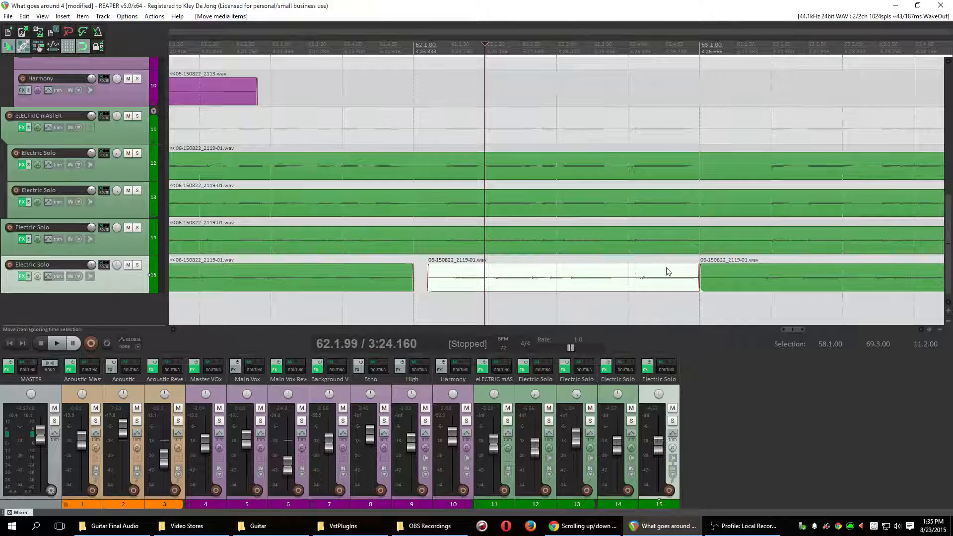
pyautogui.scroll(-2, 618, 274)
pyautogui.scroll(-1, 619, 274)
pyautogui.scroll(-1, 619, 274)
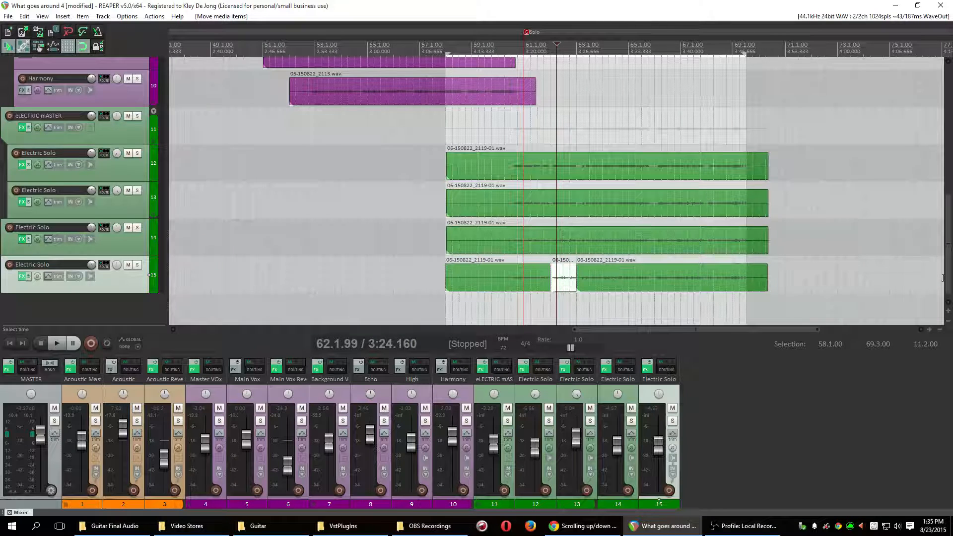
pyautogui.scroll(2, 945, 239)
pyautogui.scroll(3, 945, 240)
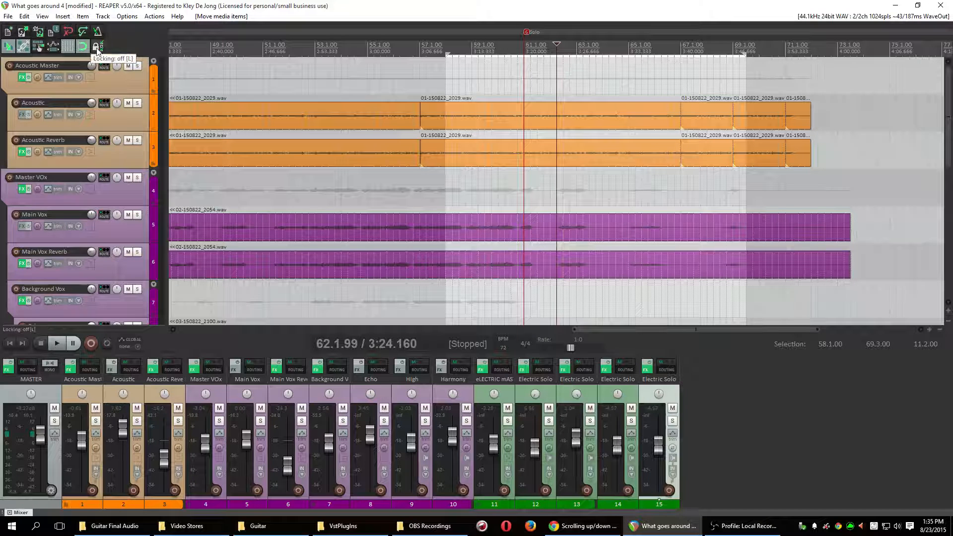
# Turn off envelope points moving with media items in the toolbar.
pyautogui.click(56, 45)
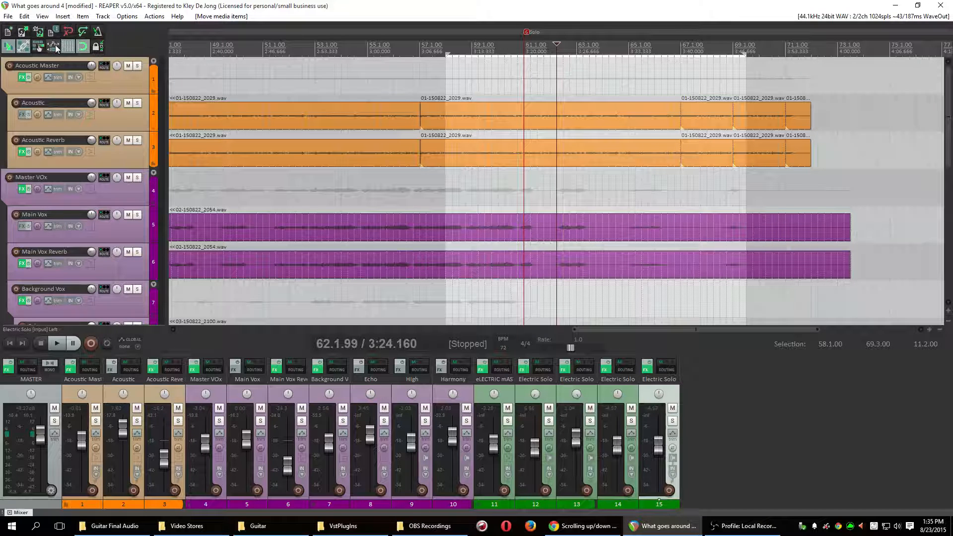